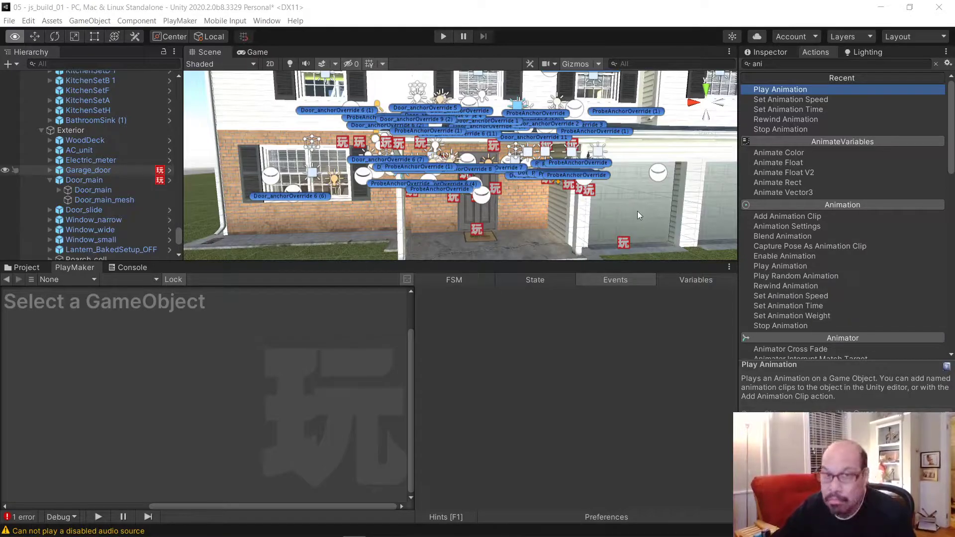
Step: Orbit, pan and zoom the Scene view from the house front to a close view of the front door
mouse_move(586, 213)
right_mouse_down()
mouse_move(545, 201)
mouse_move(600, 199)
mouse_move(565, 187)
mouse_move(577, 201)
right_mouse_up()
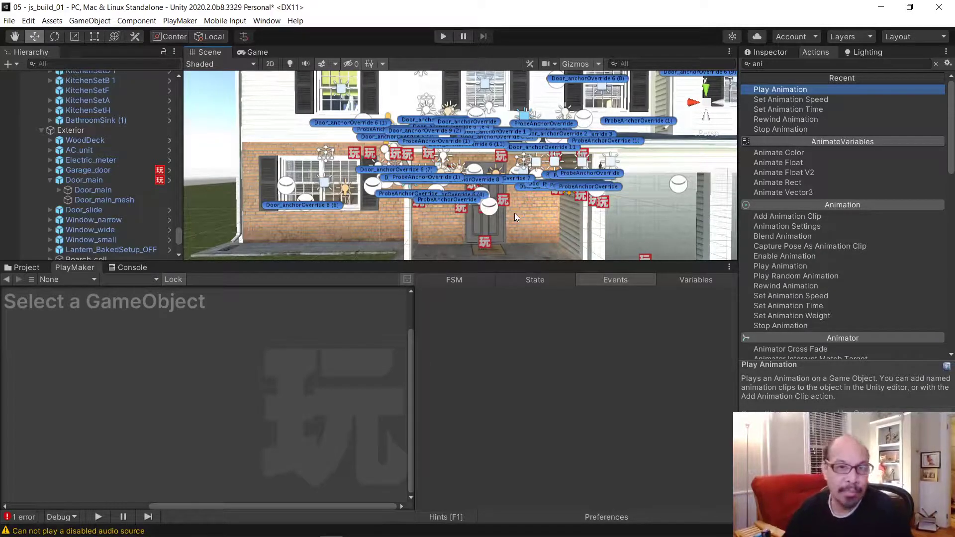
mouse_move(542, 216)
left_mouse_down("alt")
mouse_move(538, 201)
mouse_move(540, 209)
left_mouse_up("alt")
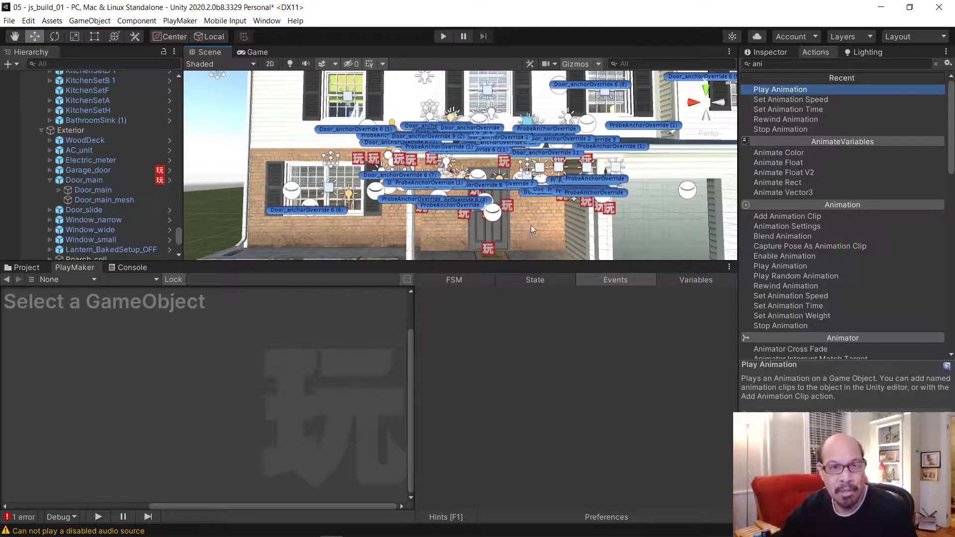
mouse_move(530, 222)
middle_mouse_down()
mouse_move(518, 199)
mouse_move(521, 212)
middle_mouse_up()
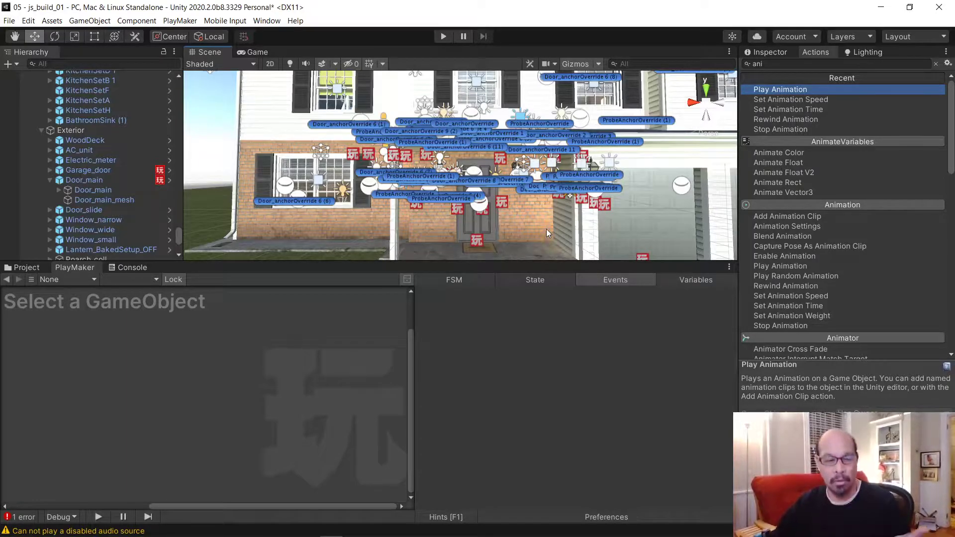
mouse_move(539, 233)
right_mouse_down()
mouse_move(548, 257)
mouse_move(550, 243)
right_mouse_up()
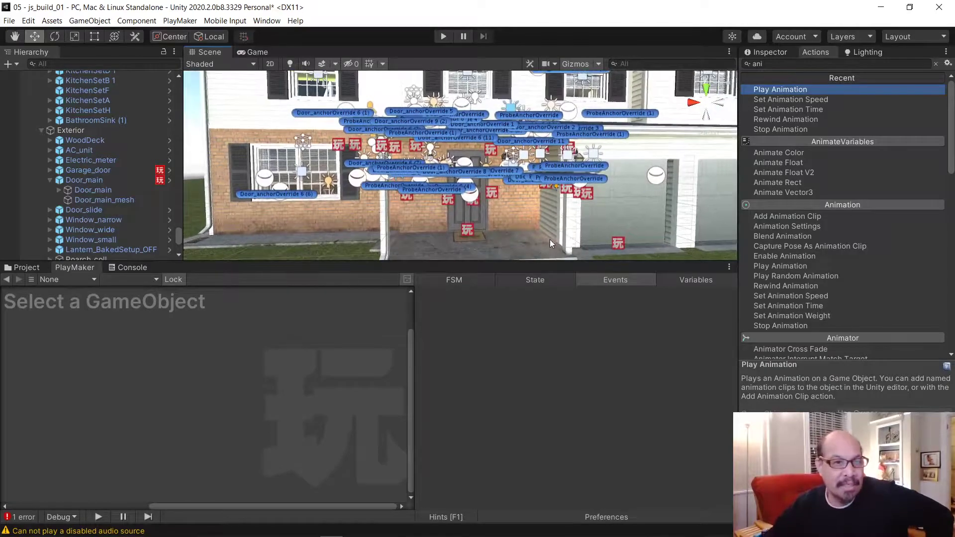
scroll(547, 234, "down", 1)
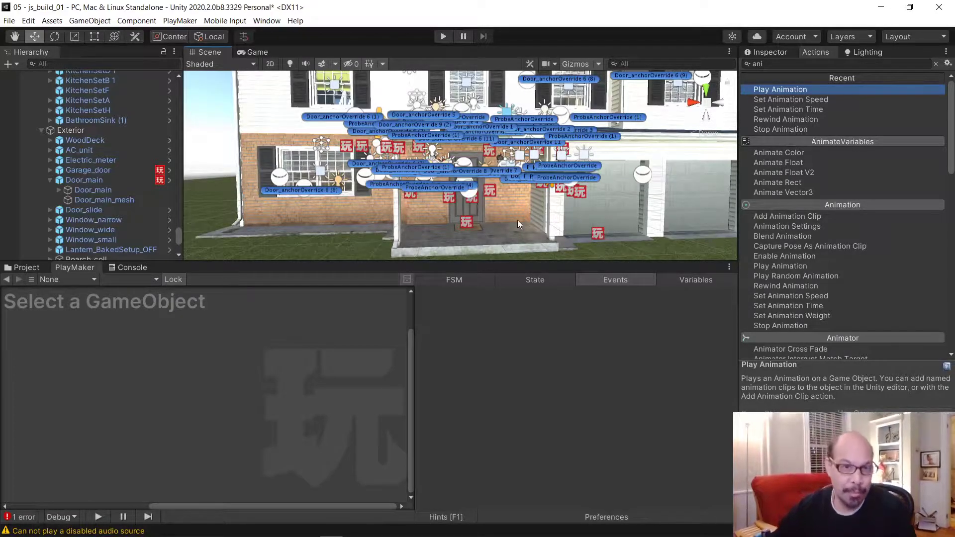
right_click_drag(506, 212, 490, 204)
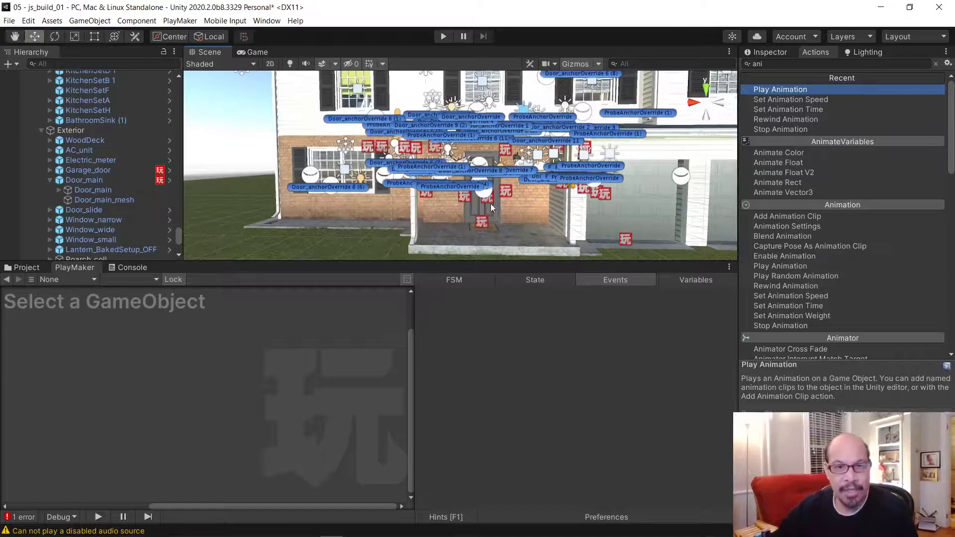
scroll(492, 202, "up", 1)
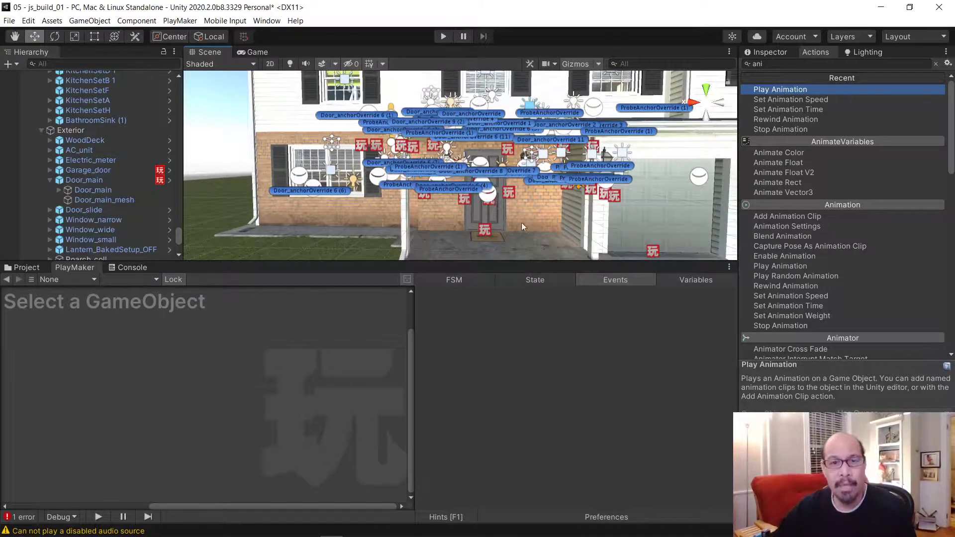
scroll(518, 211, "up", 2)
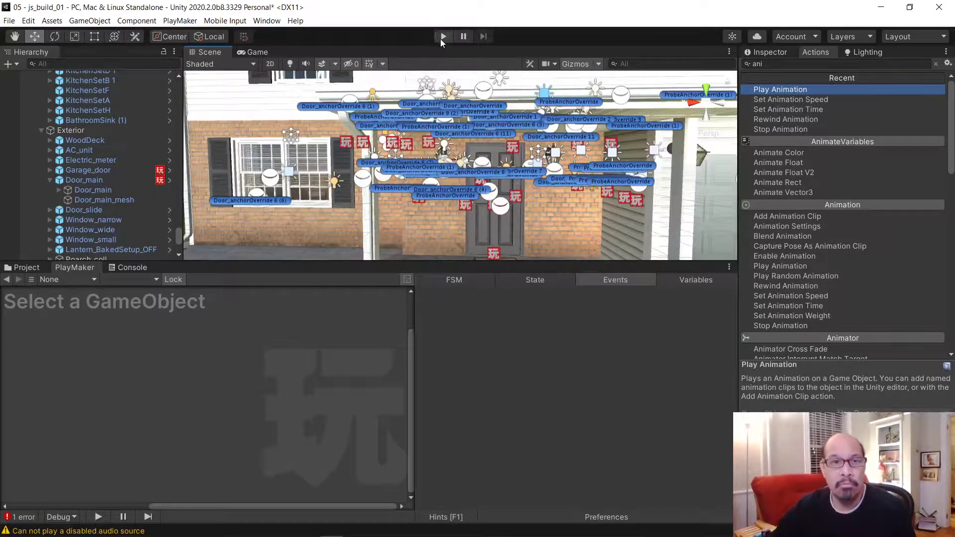
left_click(443, 37)
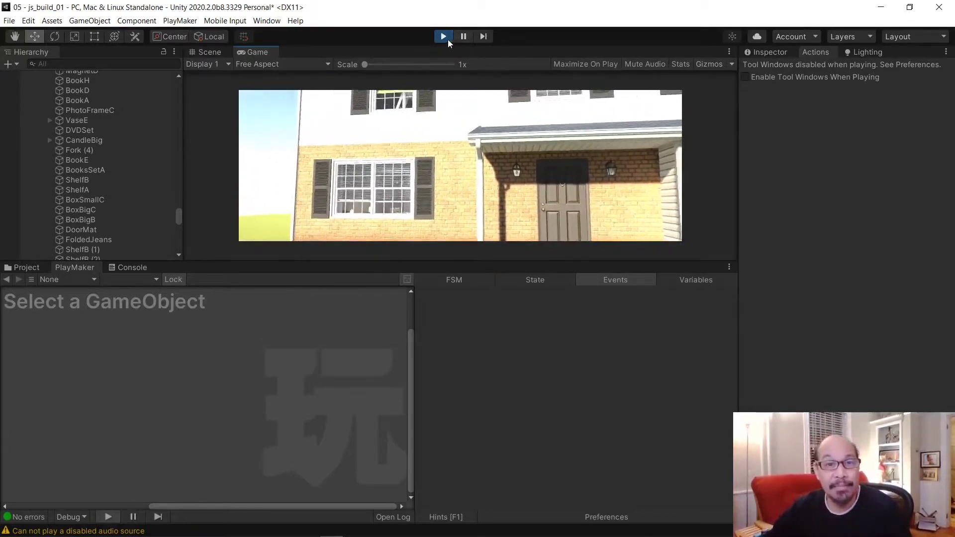
left_click(443, 37)
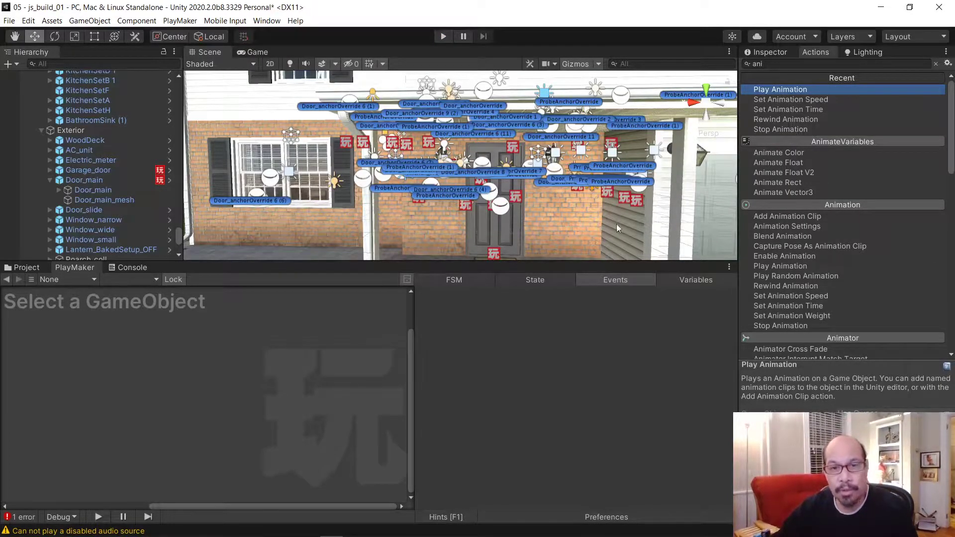
Step: Select Door_main and enable Play Automatically on its Animation component
left_click(493, 224)
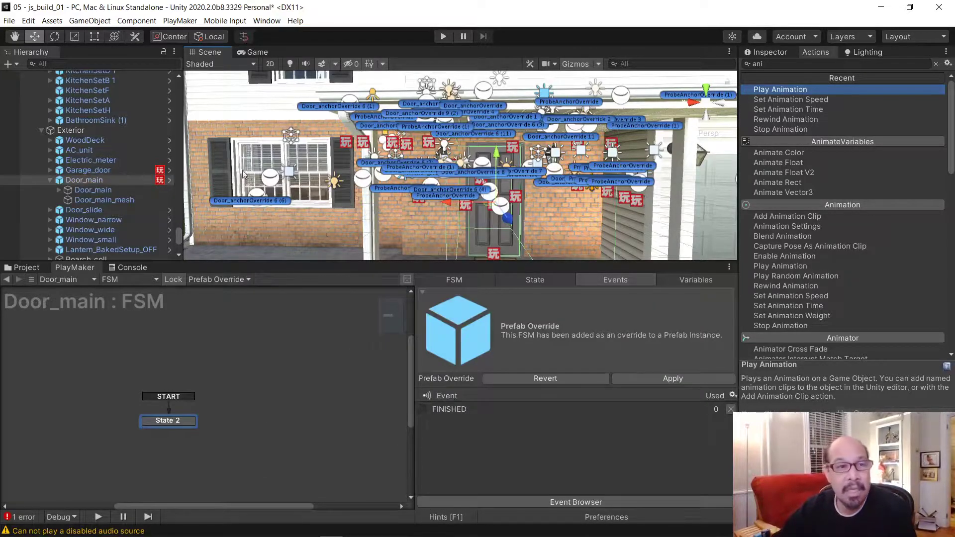
left_click(775, 54)
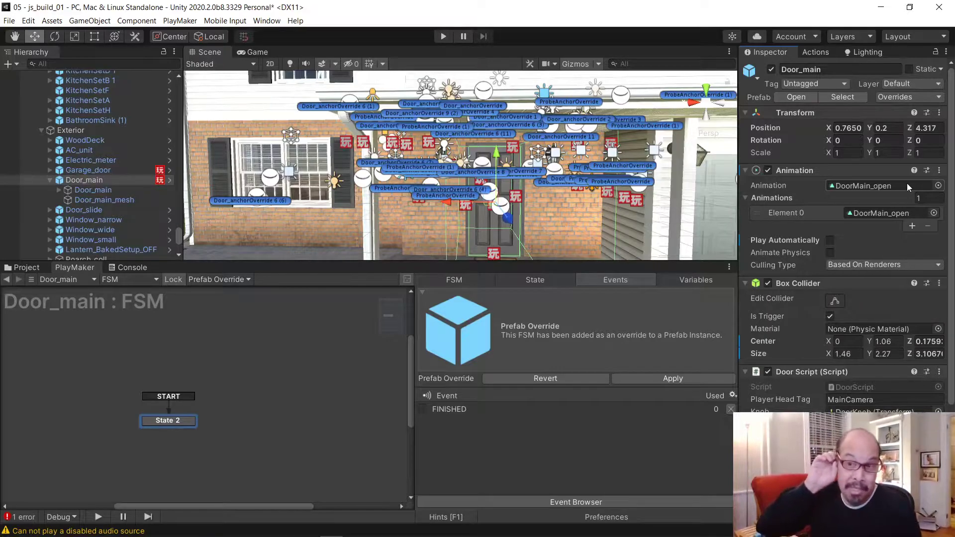
left_click(829, 240)
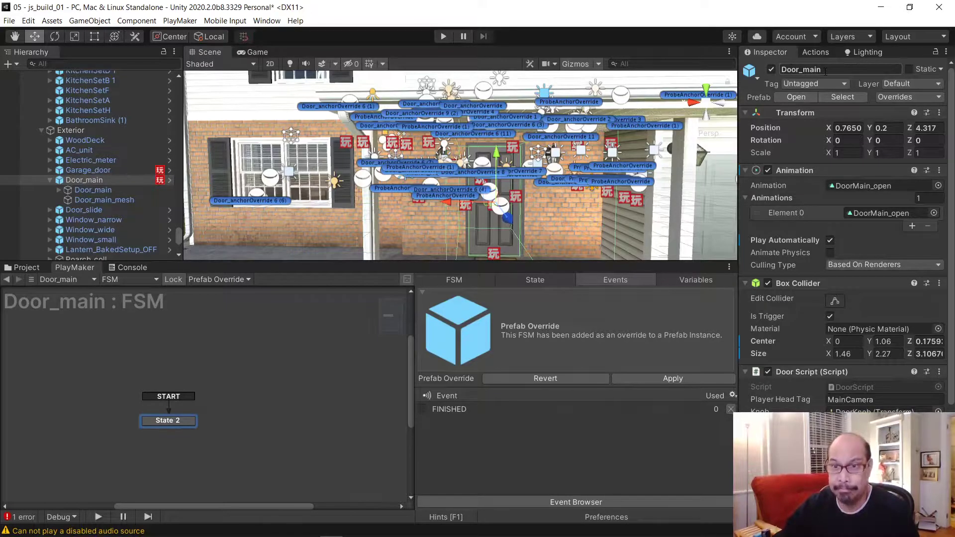
Step: Bring up the PlayMaker Actions browser and the selected state's details
left_click(816, 52)
left_click(80, 181)
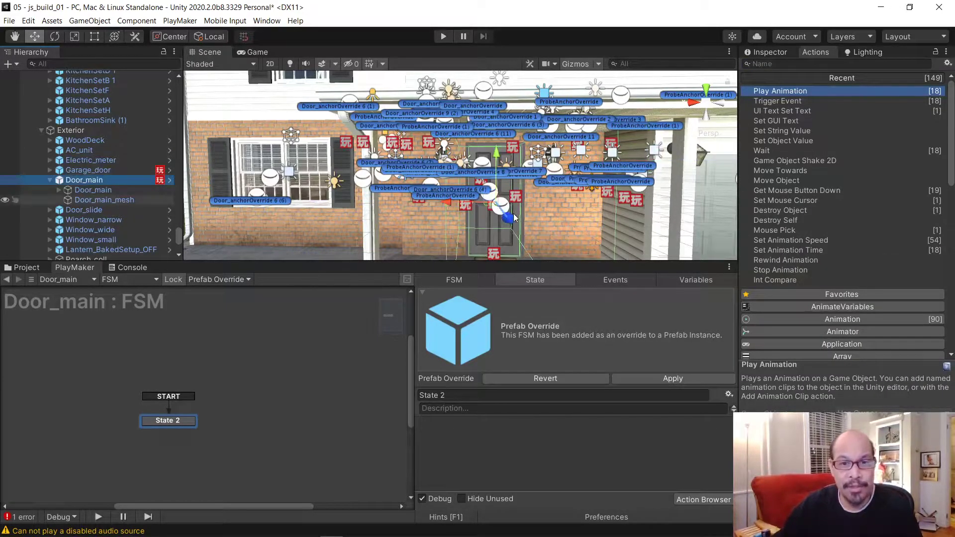
mouse_move(514, 217)
left_mouse_down("alt")
mouse_move(502, 215)
mouse_move(514, 213)
left_mouse_up("alt")
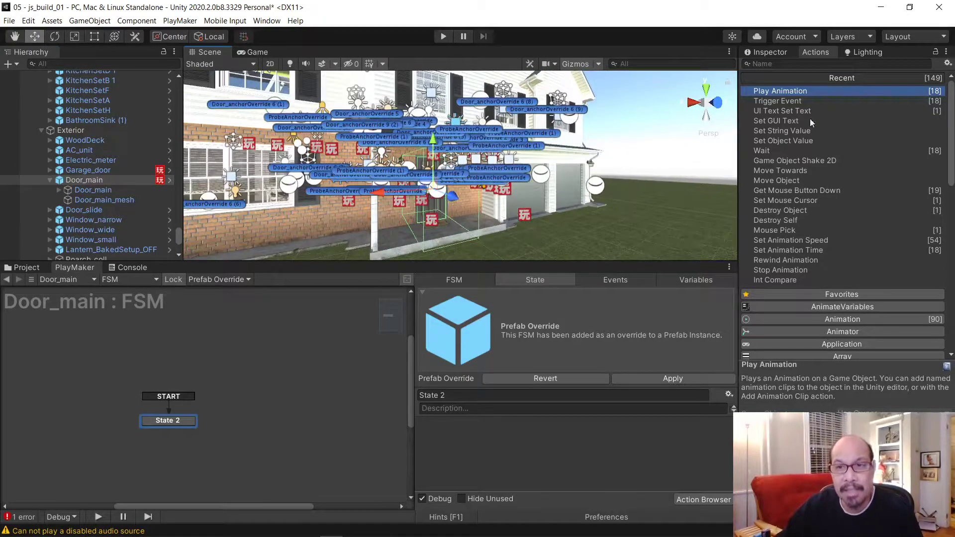
Step: Stretch Door_main's Box Collider forward to Size (1.373, 2.27, 3.127), Center (-0.043, 1.06, 0.186)
left_click(779, 52)
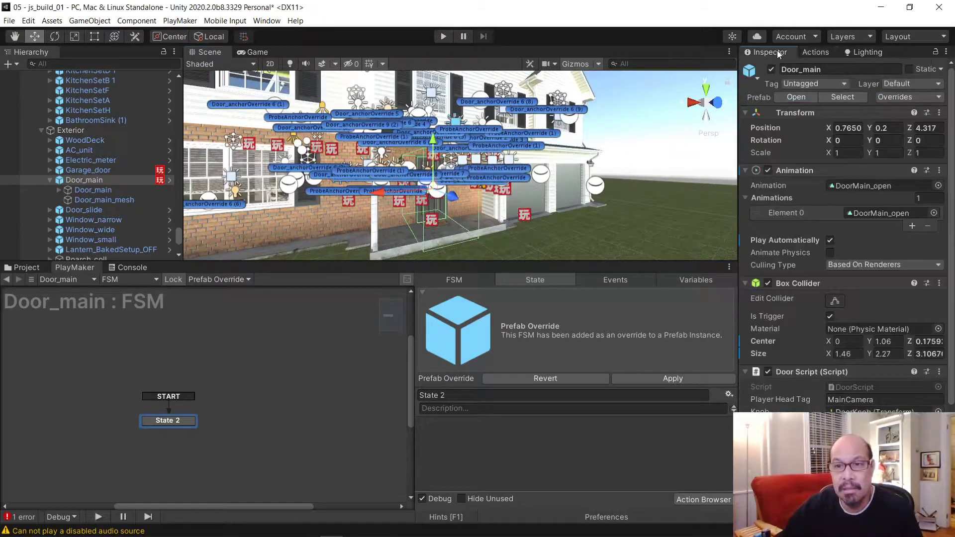
left_click(834, 302)
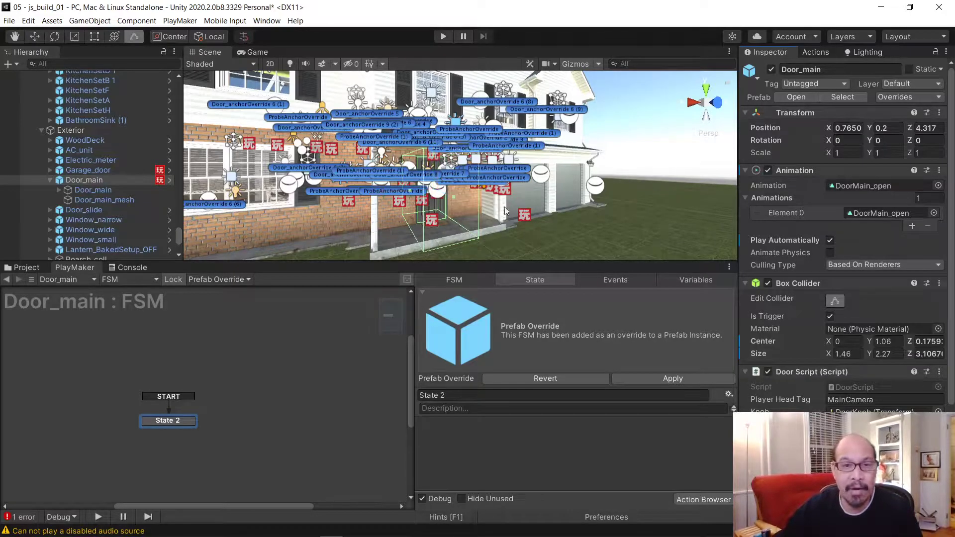
mouse_move(452, 196)
left_mouse_down()
mouse_move(469, 225)
mouse_move(430, 197)
mouse_move(320, 192)
mouse_move(423, 198)
mouse_move(494, 224)
mouse_move(457, 192)
left_mouse_up()
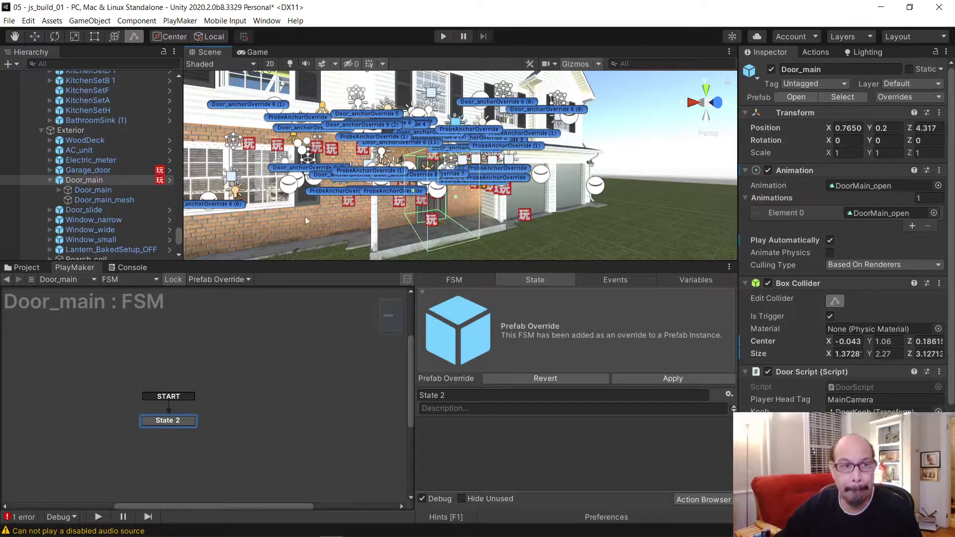
left_click(89, 181)
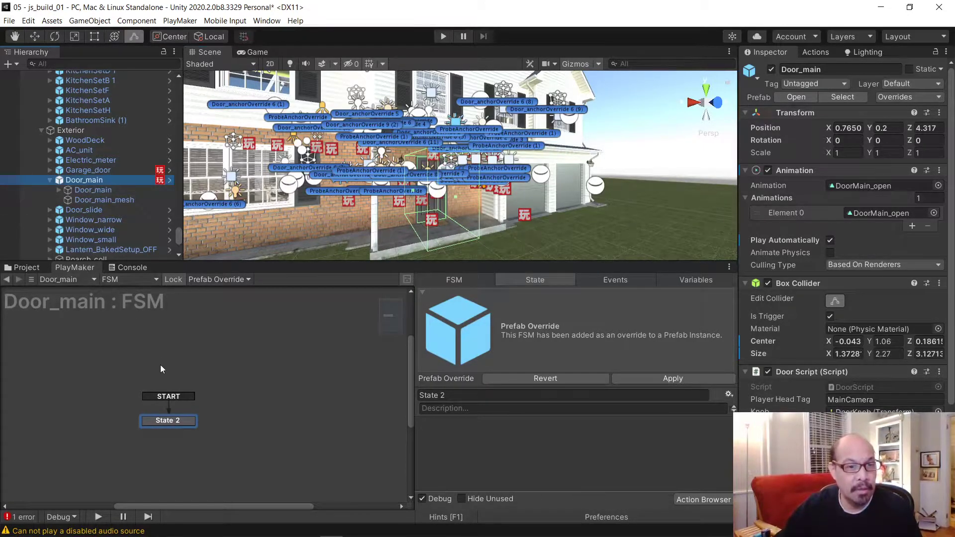
Step: Add a Trigger Event action to State 2 of the Door_main FSM
left_click(175, 421)
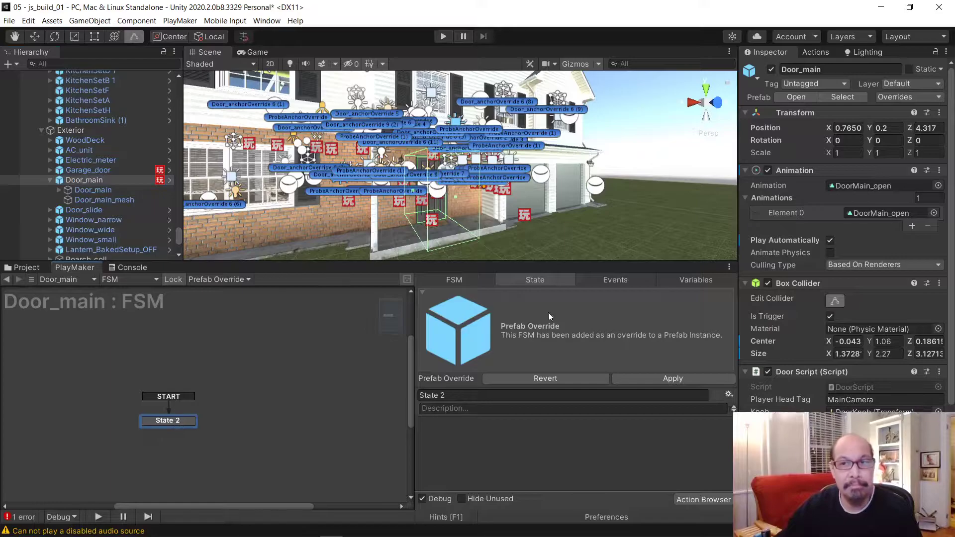
double_click(169, 470)
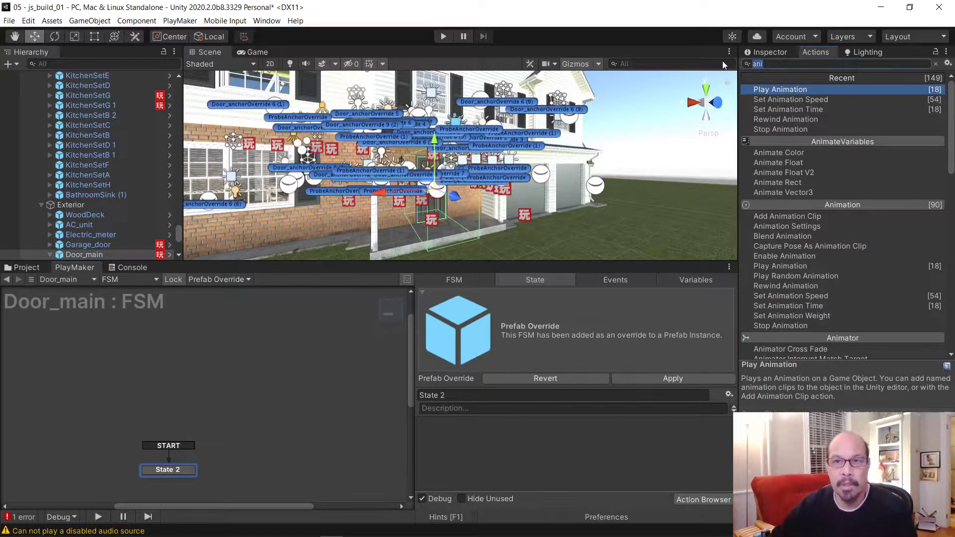
type("trigg")
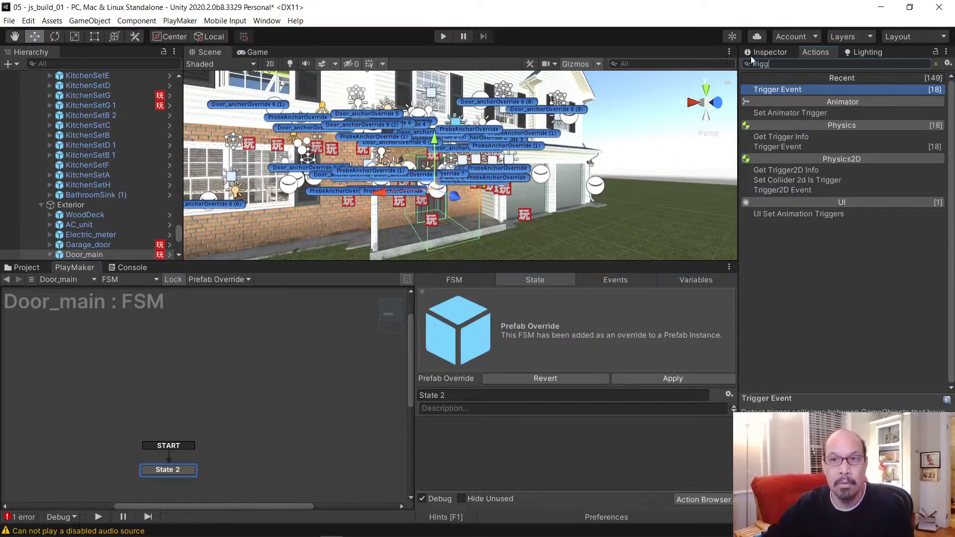
double_click(789, 88)
scroll(562, 427, "up", 1)
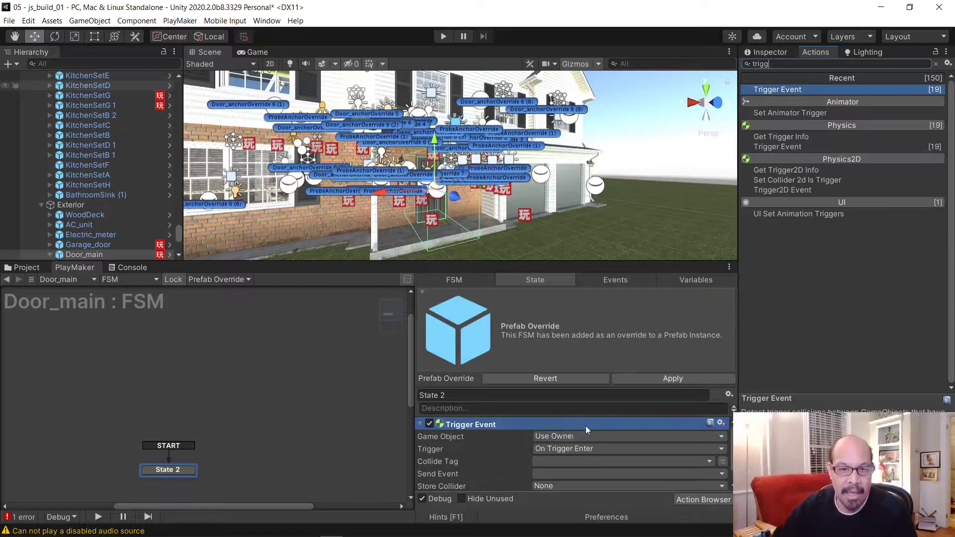
Step: Point the Trigger Event at the Door_main game object, keeping On Trigger Enter
left_click(575, 437)
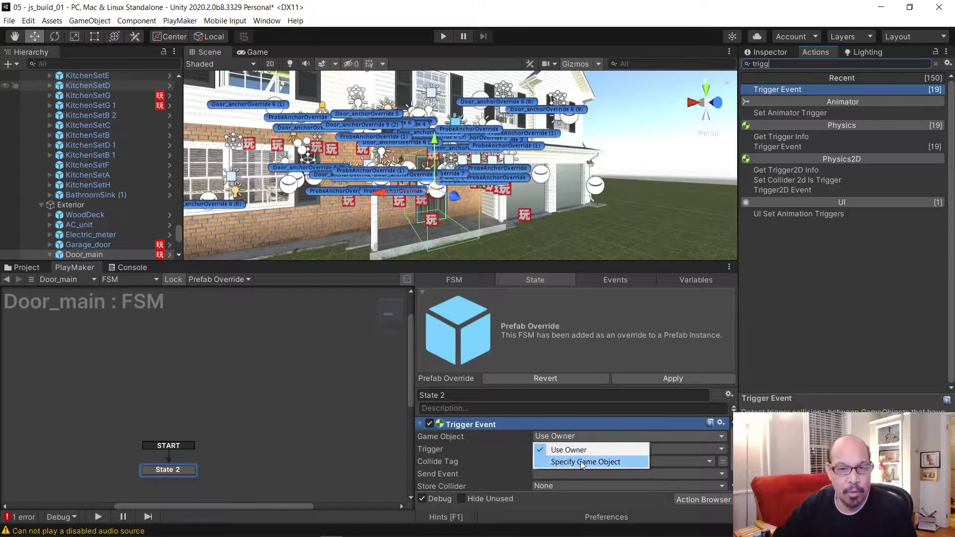
left_click(581, 461)
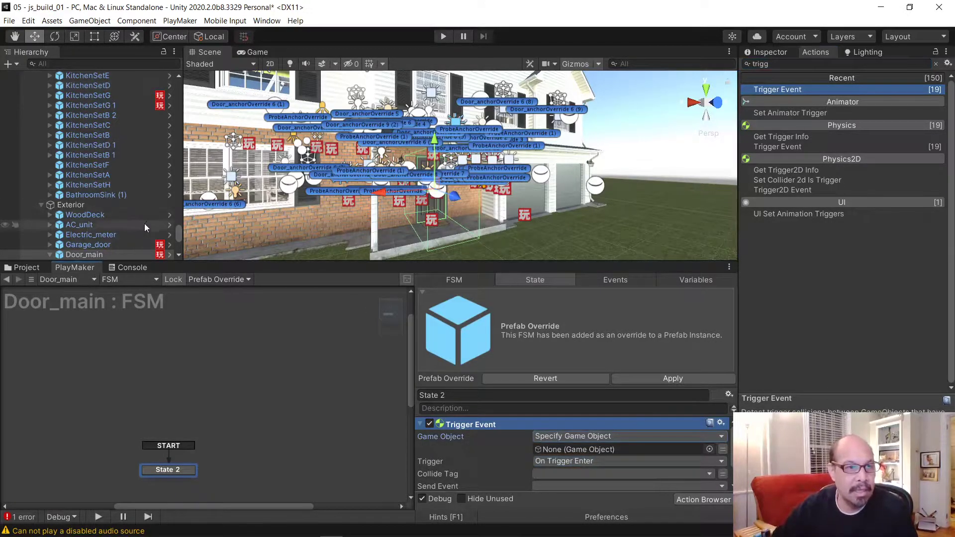
scroll(141, 221, "down", 3)
left_click(97, 179)
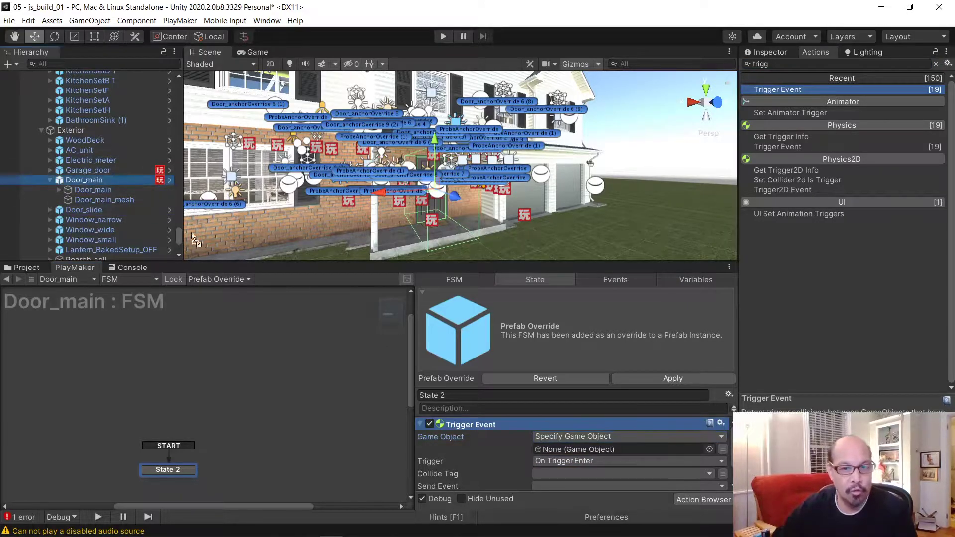
left_click_drag(192, 232, 572, 450)
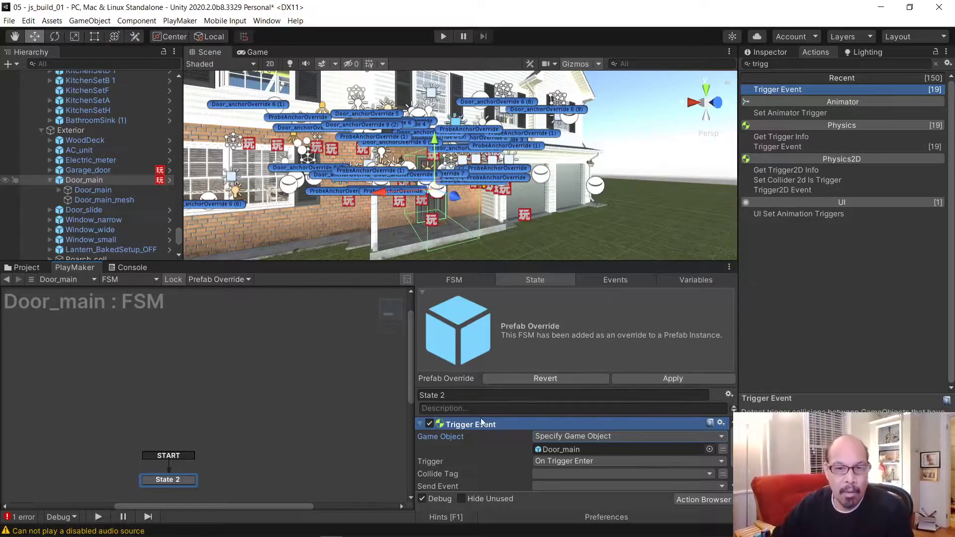
scroll(496, 427, "down", 2)
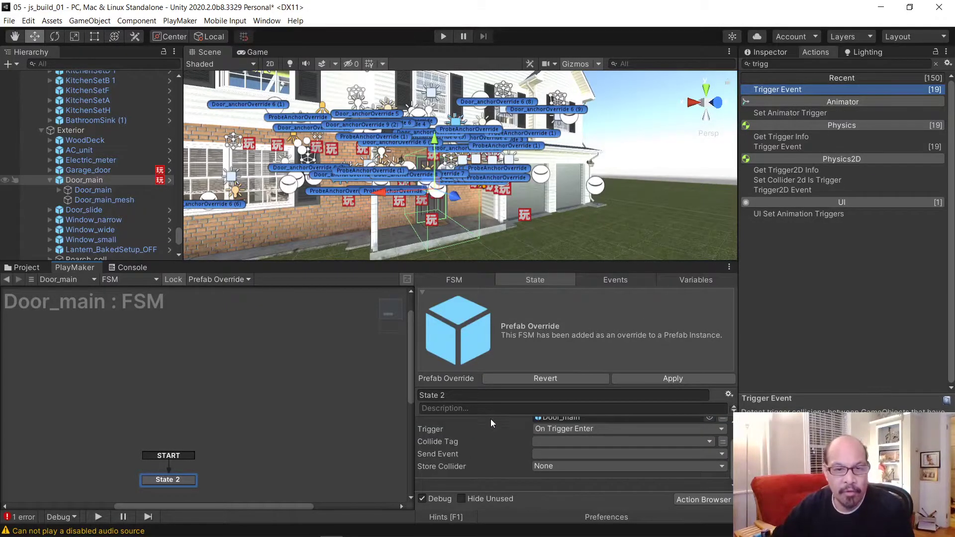
Step: Have the Trigger Event send a new 'letUsIn' event and add it as State 2's transition
left_click(562, 452)
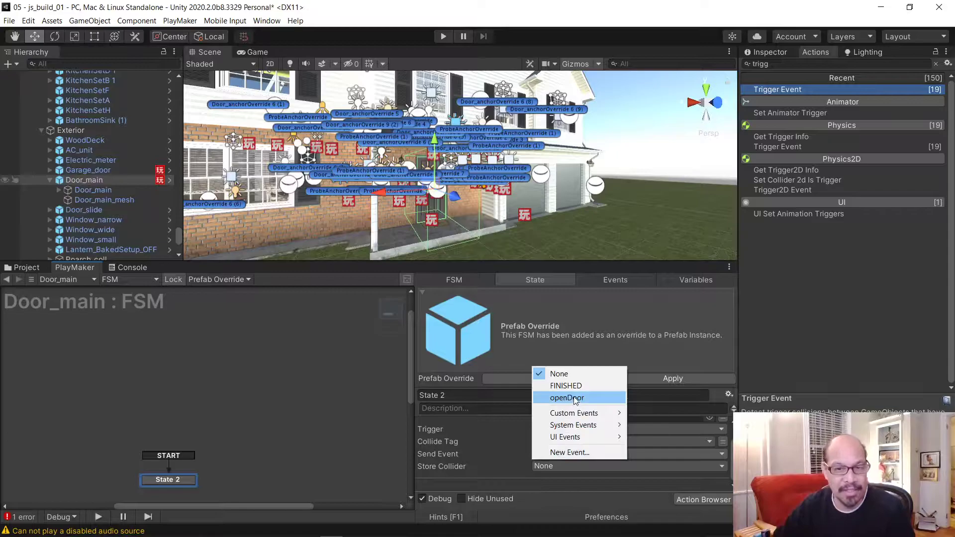
left_click(574, 453)
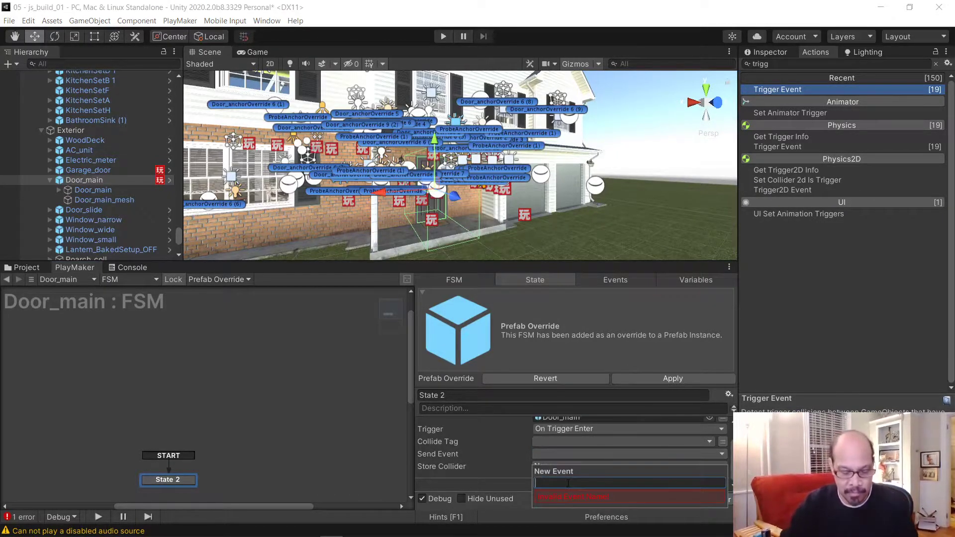
type("letUs")
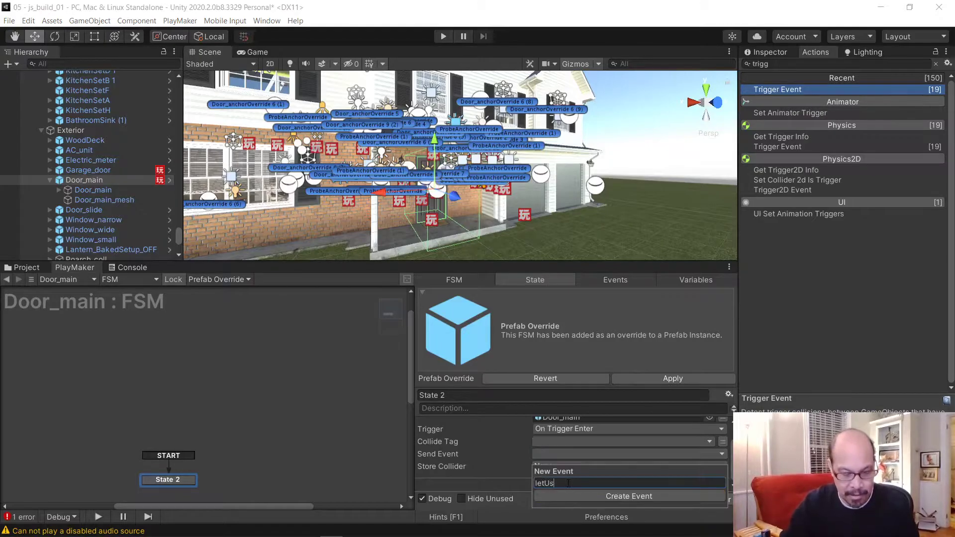
type("In")
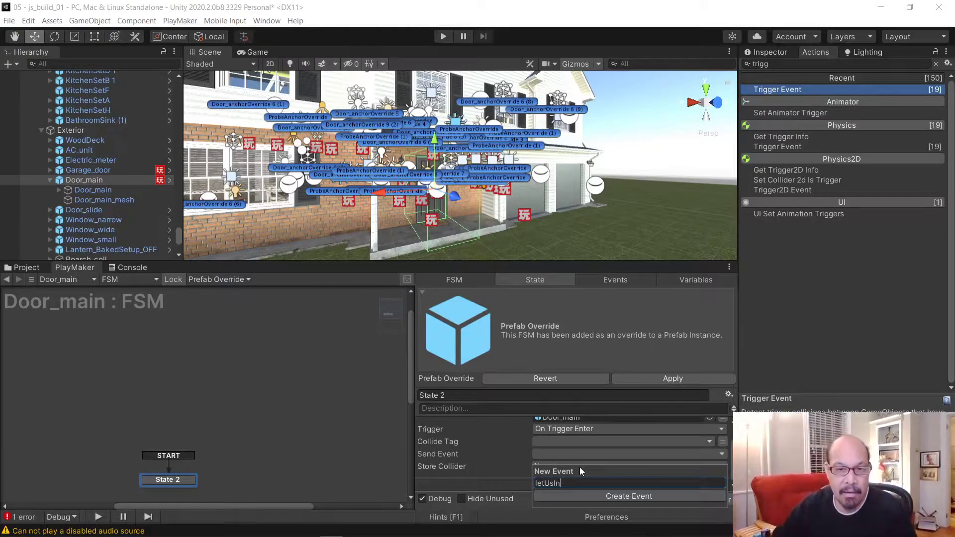
key("Return")
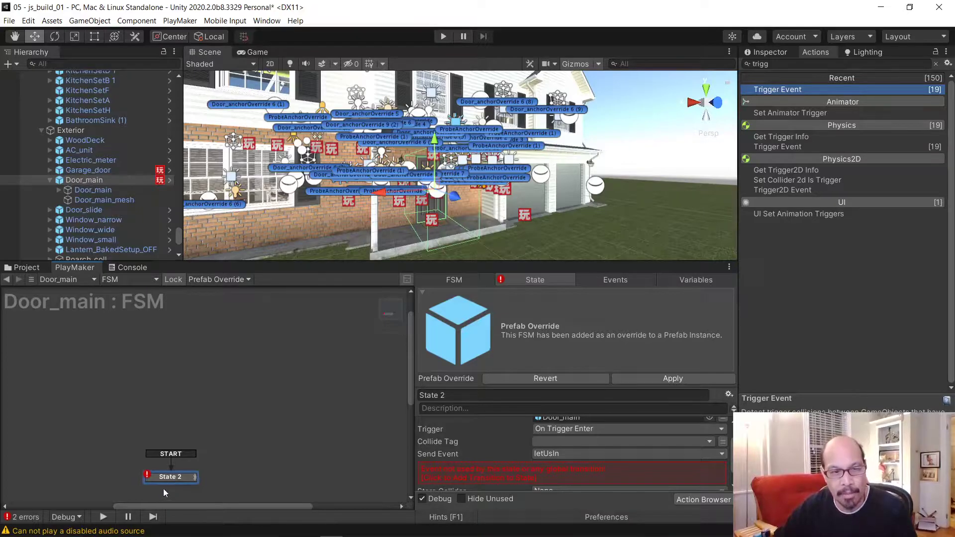
left_click(495, 476)
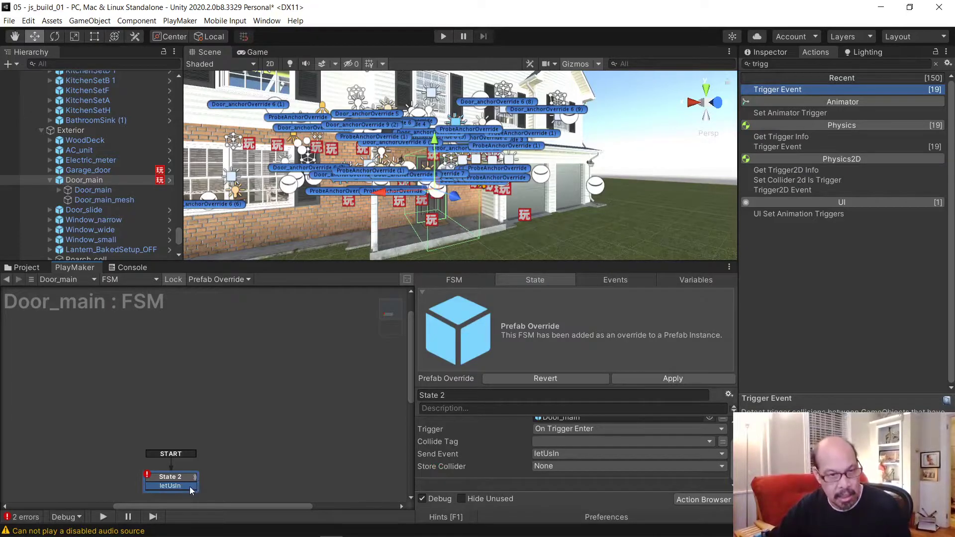
Step: Delete State 1 and add a new state named 'OpenDoor' to the graph
left_click_drag(192, 490, 266, 431)
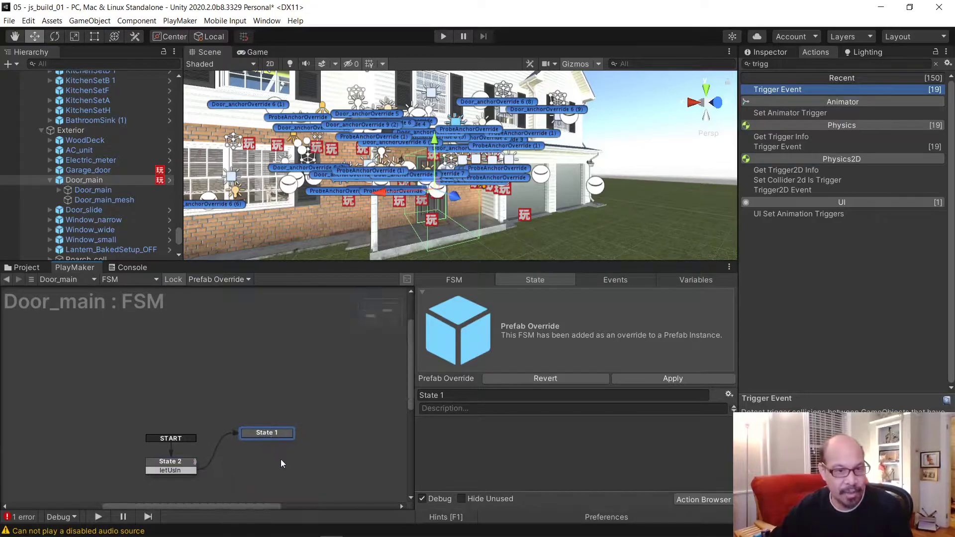
key("Delete")
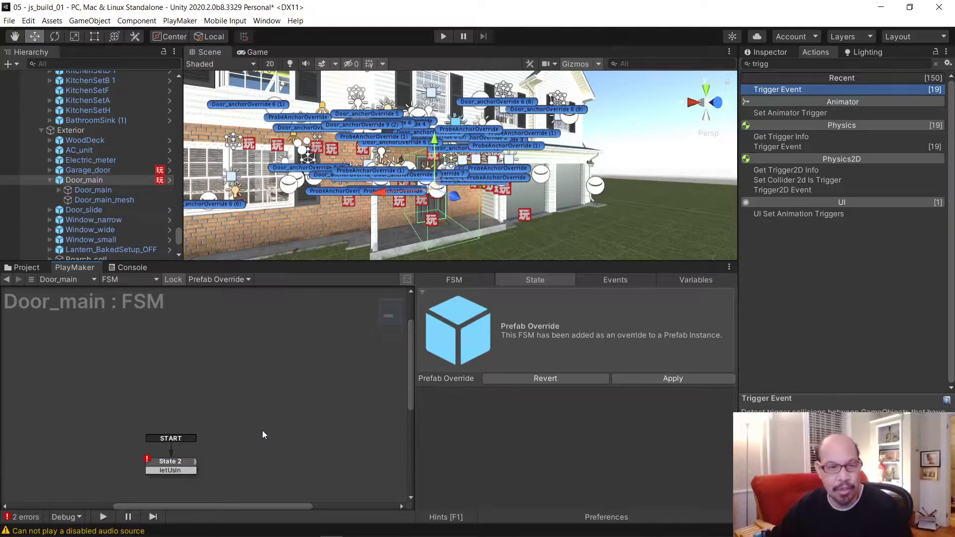
right_click(262, 430)
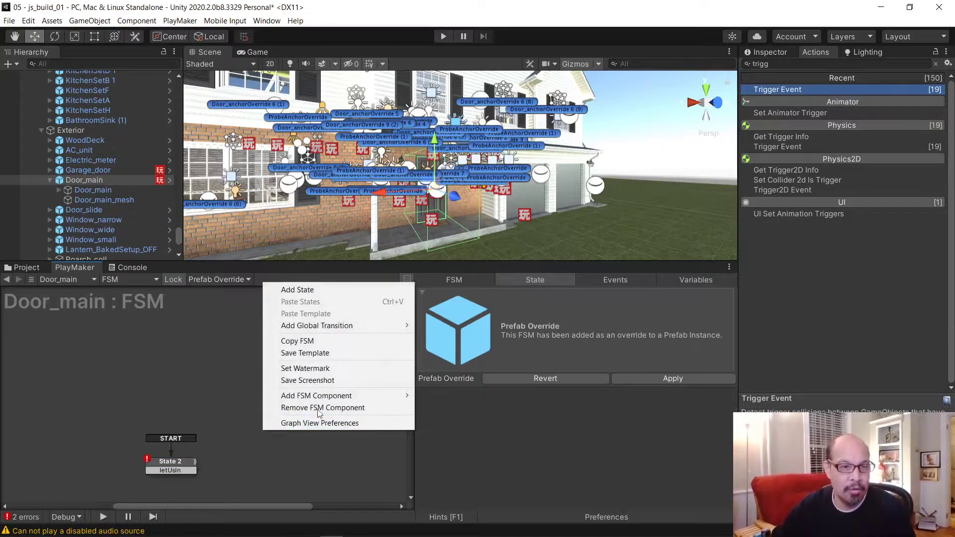
left_click(297, 289)
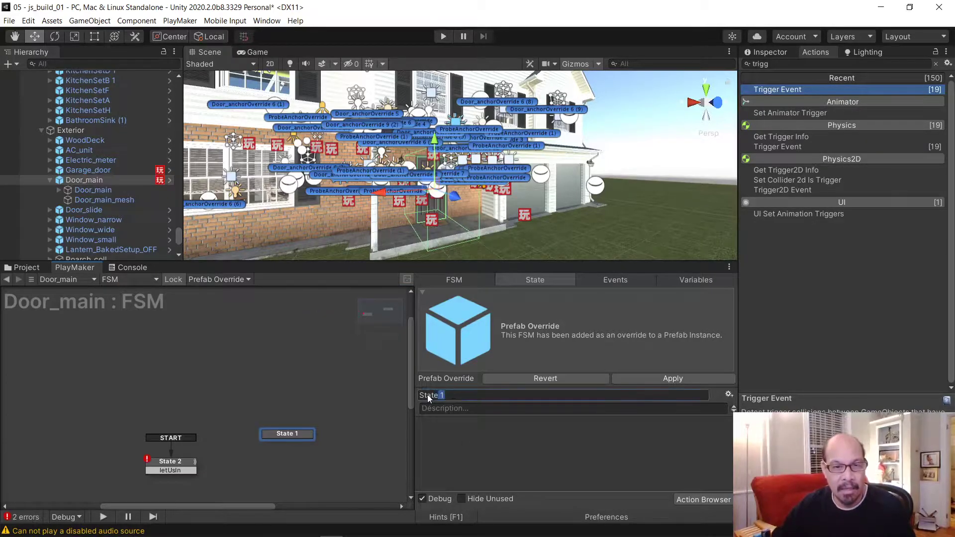
type("Ope")
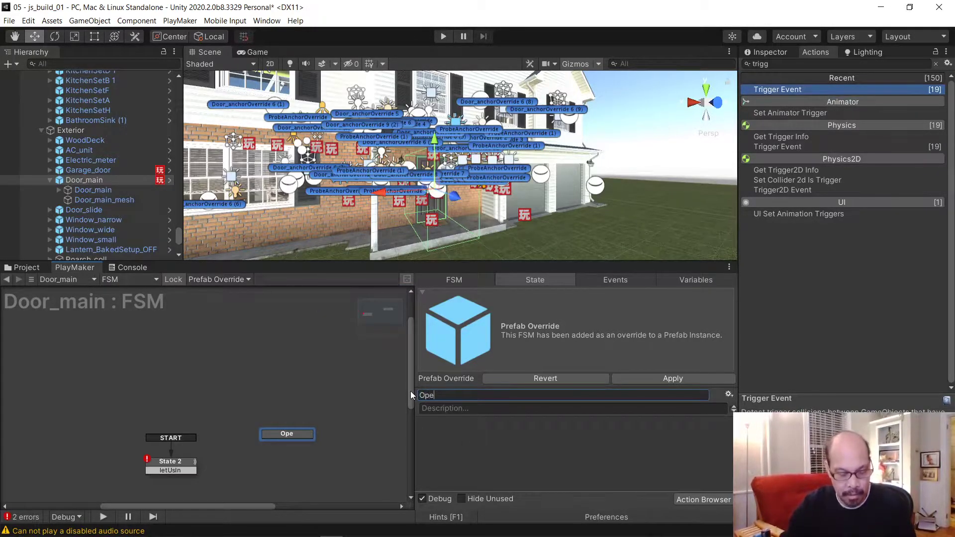
type("nDoor")
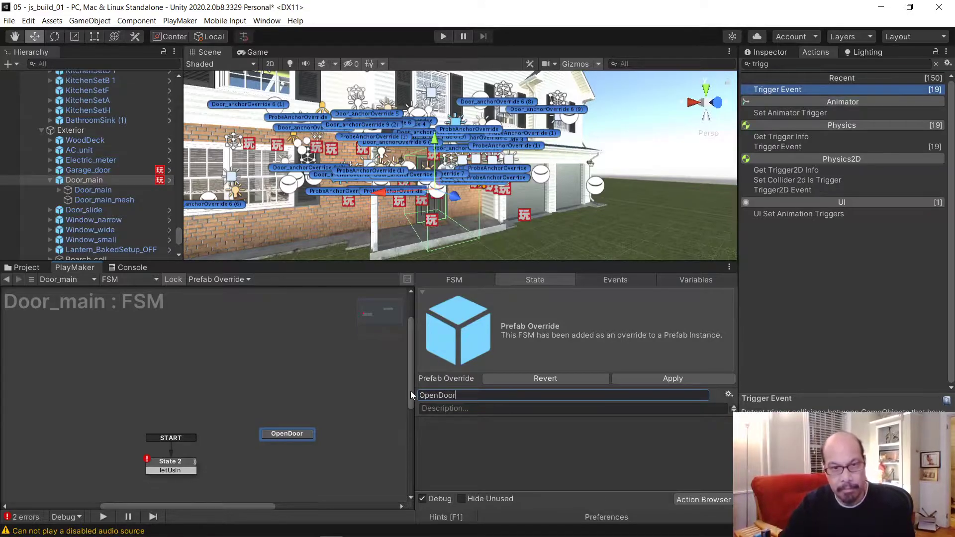
Step: Link State 2's letUsIn transition to the OpenDoor state
left_click(189, 471)
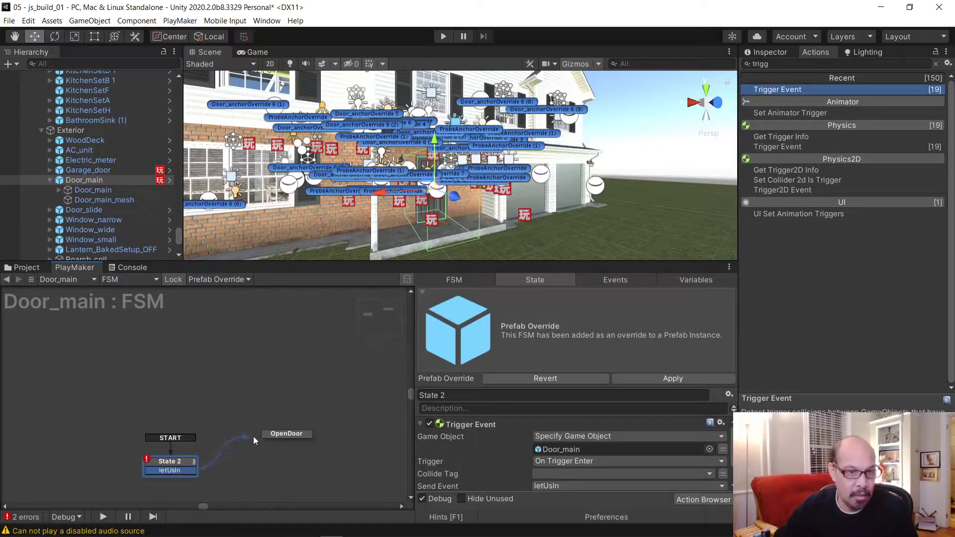
left_click_drag(252, 437, 270, 434)
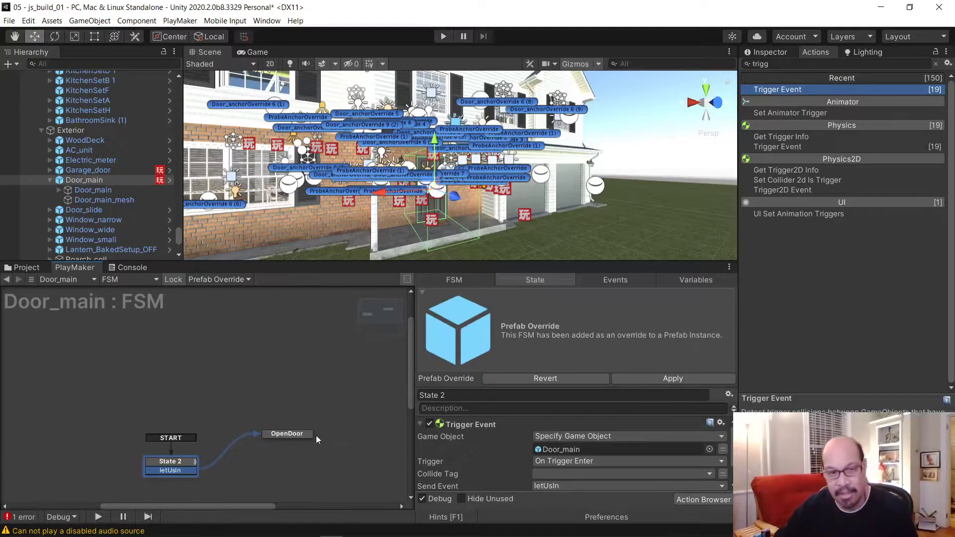
left_click(291, 433)
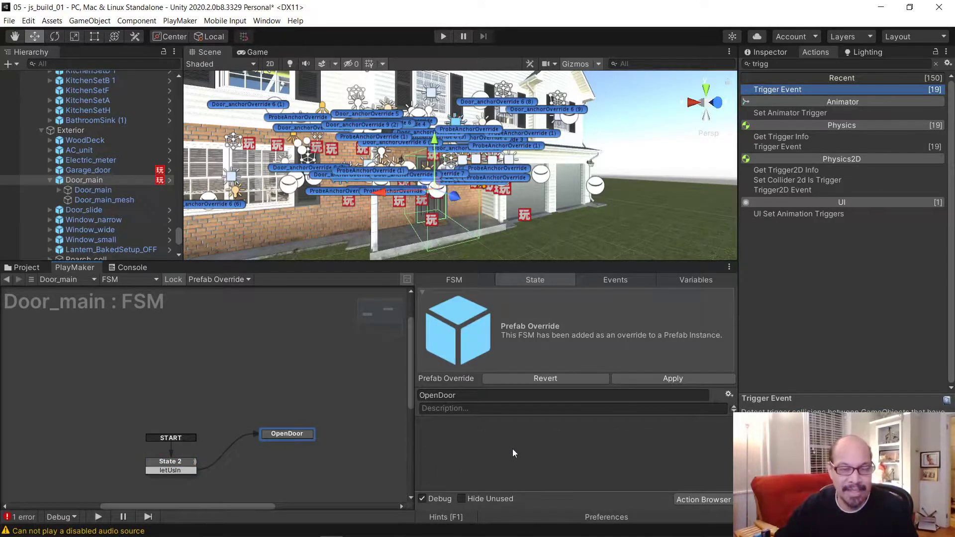
left_click(173, 462)
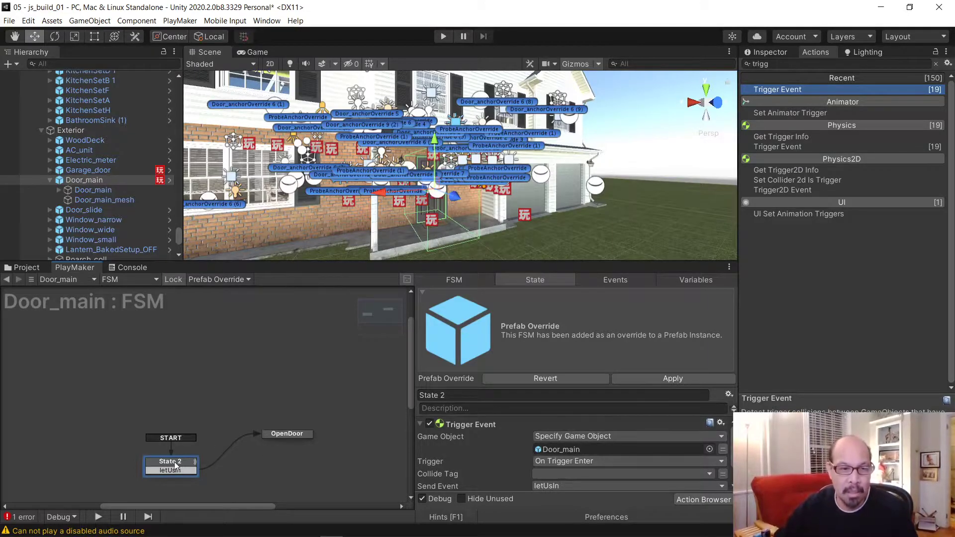
left_click(290, 432)
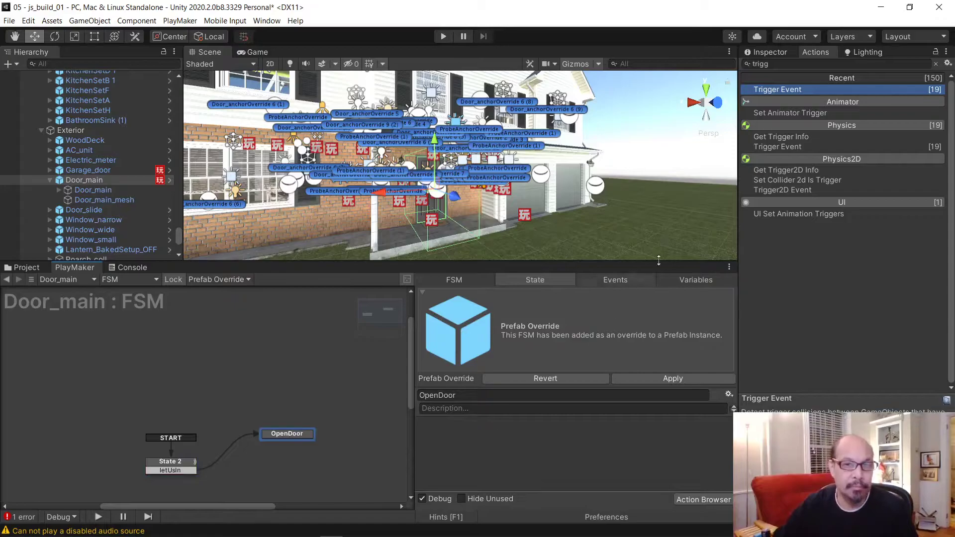
Step: Add a Play Animation action to the OpenDoor state
left_click(806, 64)
key("ctrl+a")
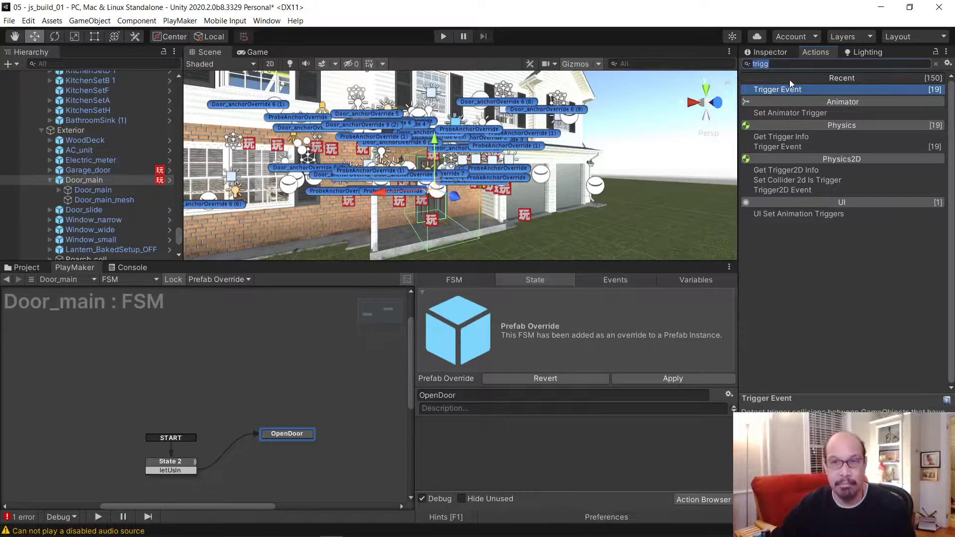
type("anim")
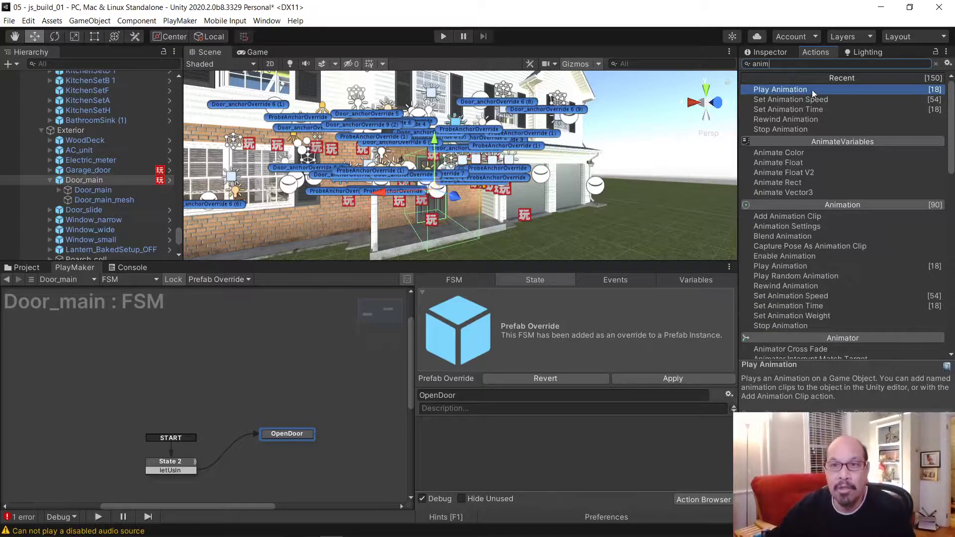
double_click(797, 89)
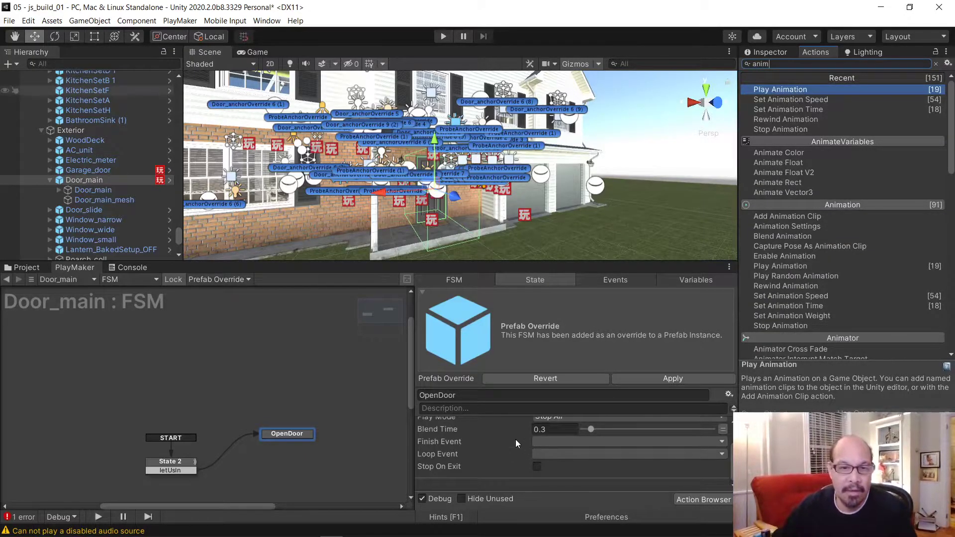
scroll(515, 440, "up", 2)
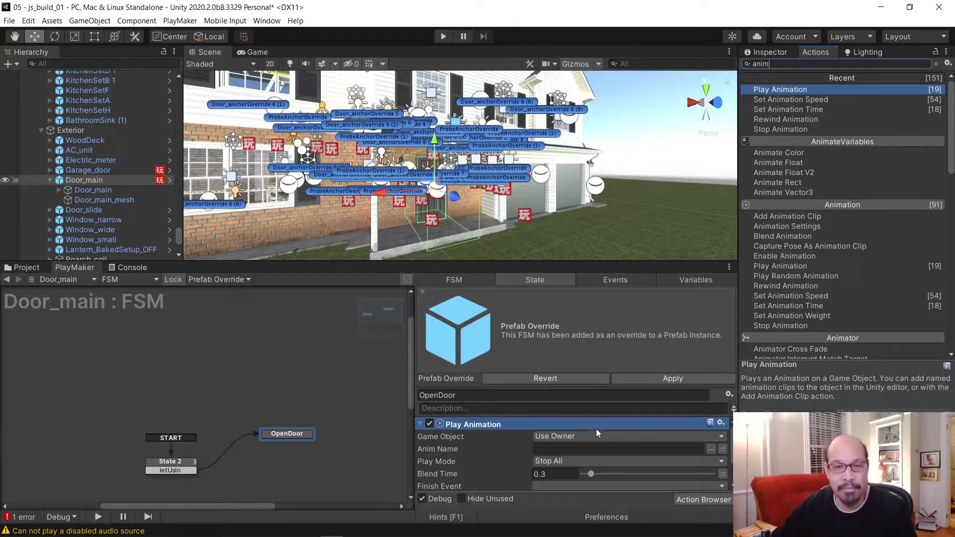
Step: Target Door_main in Play Animation and choose the DoorMain_open clip
left_click(583, 437)
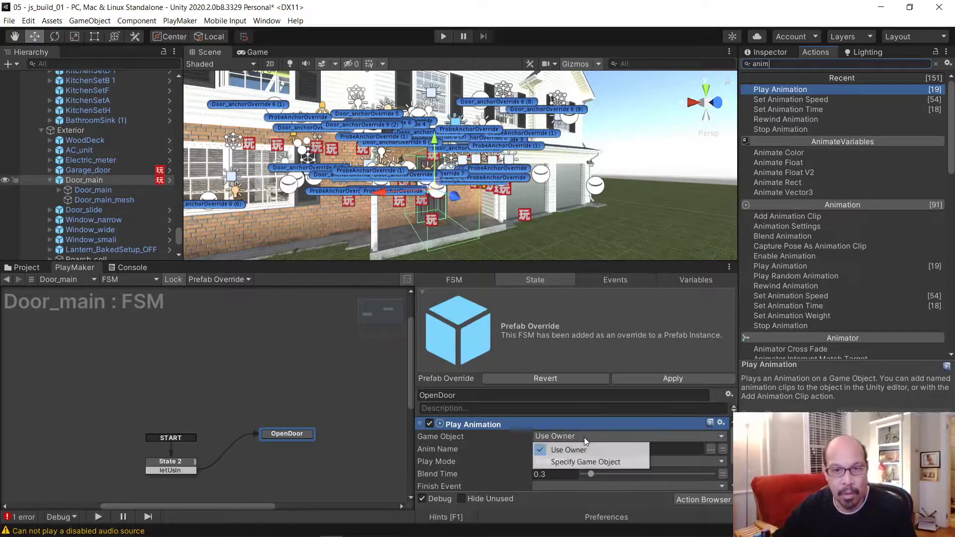
left_click(584, 462)
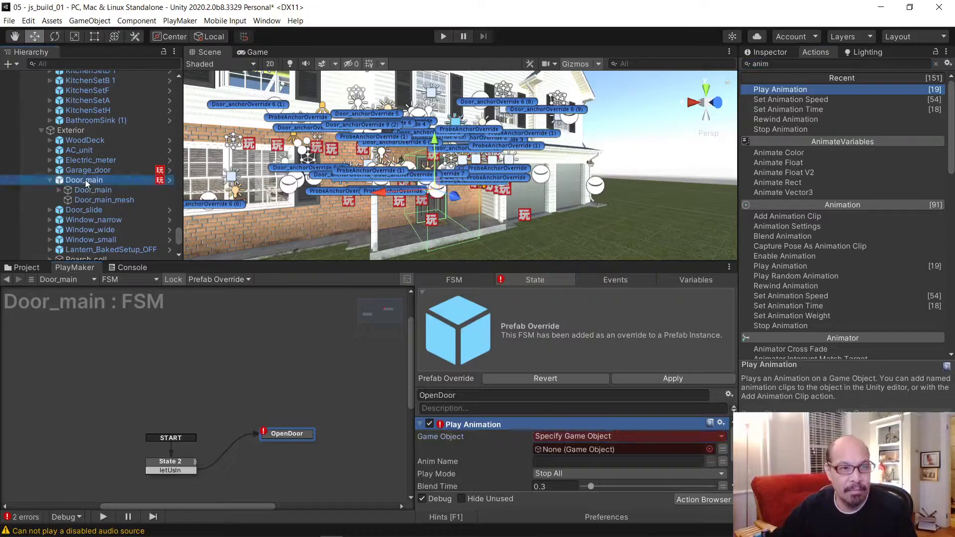
left_click_drag(85, 180, 576, 450)
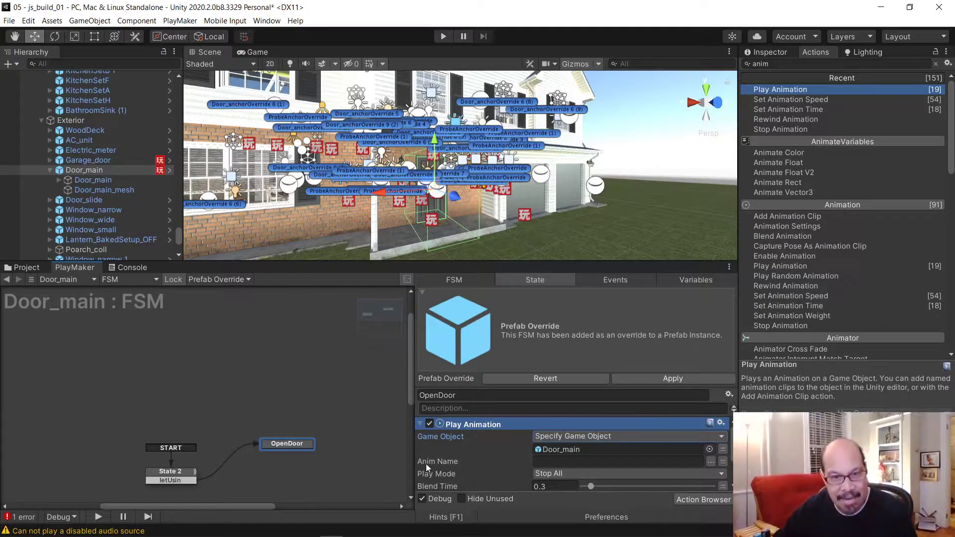
left_click(711, 462)
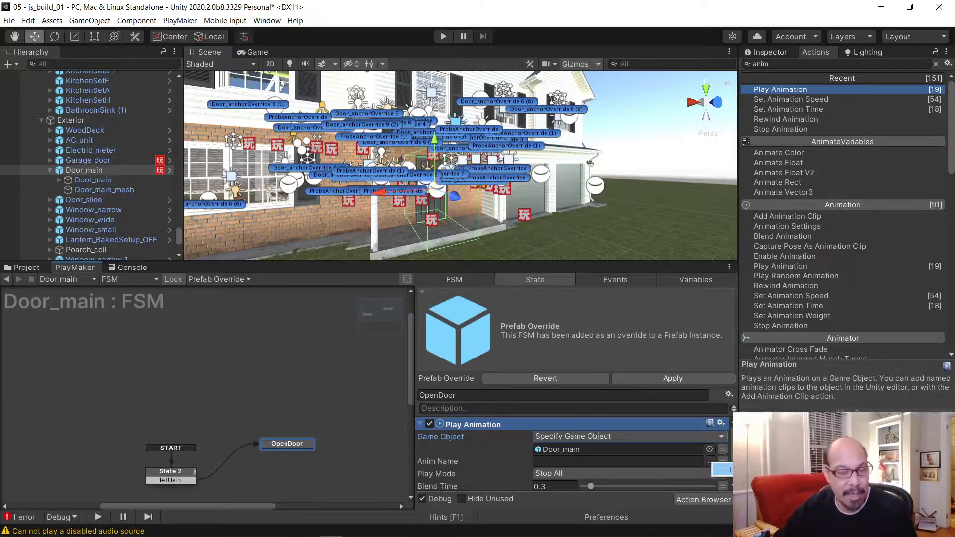
left_click(721, 470)
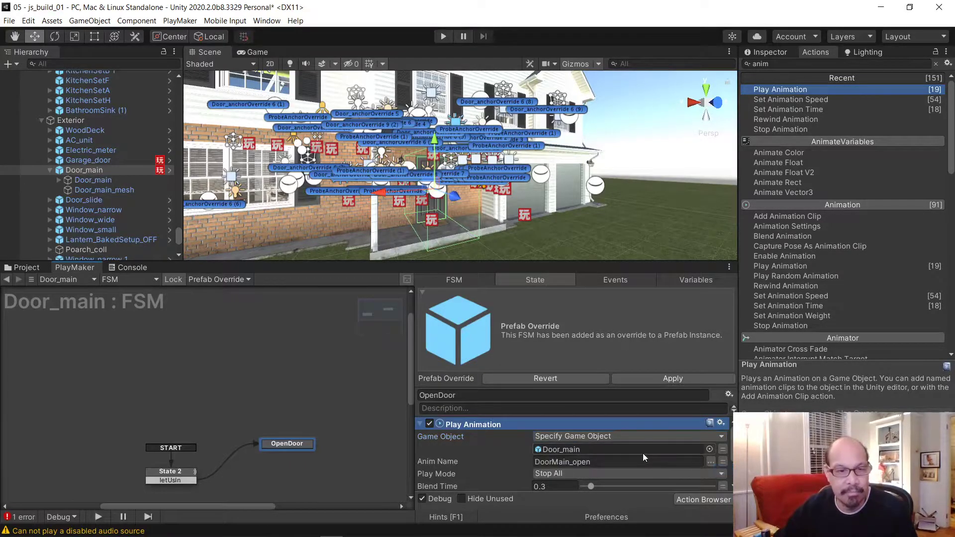
scroll(634, 443, "down", 1)
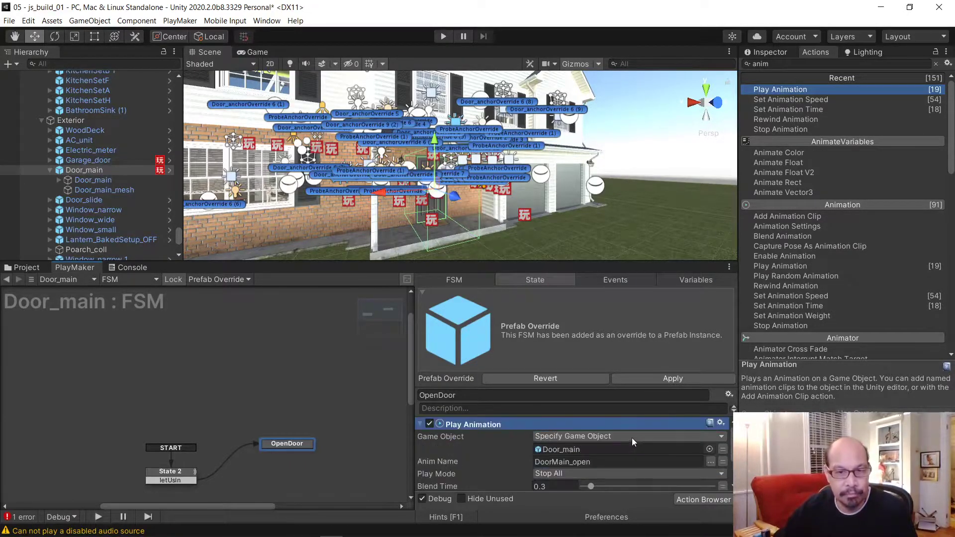
scroll(631, 437, "down", 2)
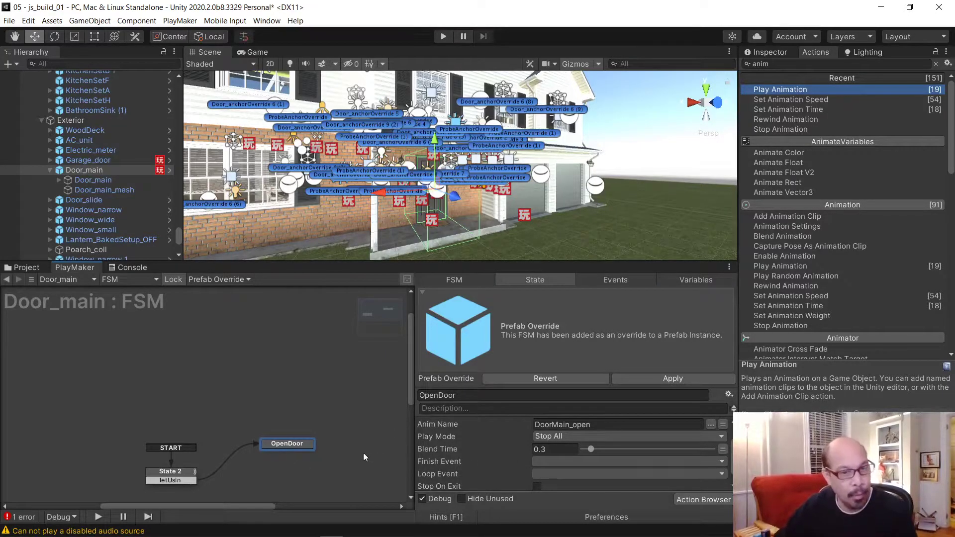
Step: Set Play Animation's Finish Event to a new 'WaitTheClose' event and add it as OpenDoor's transition
left_click(556, 462)
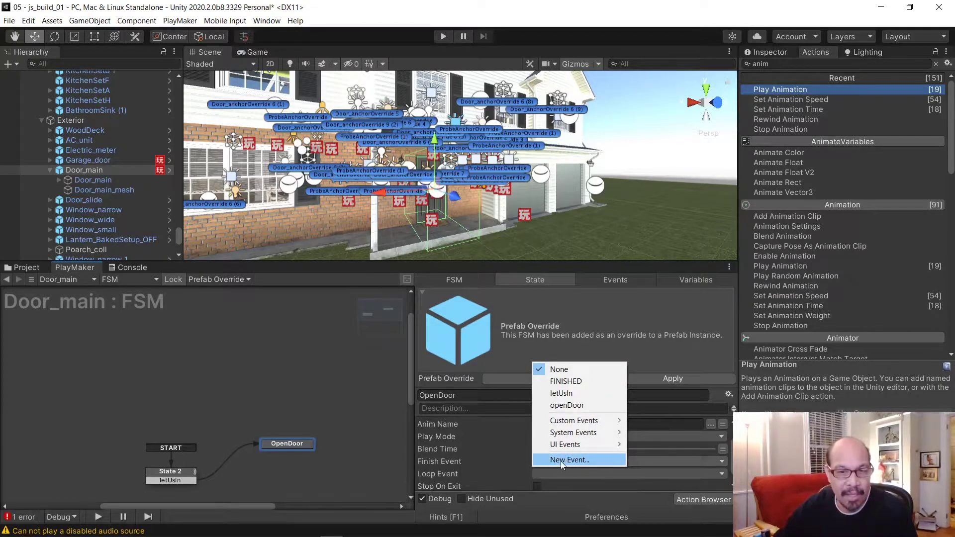
left_click(561, 460)
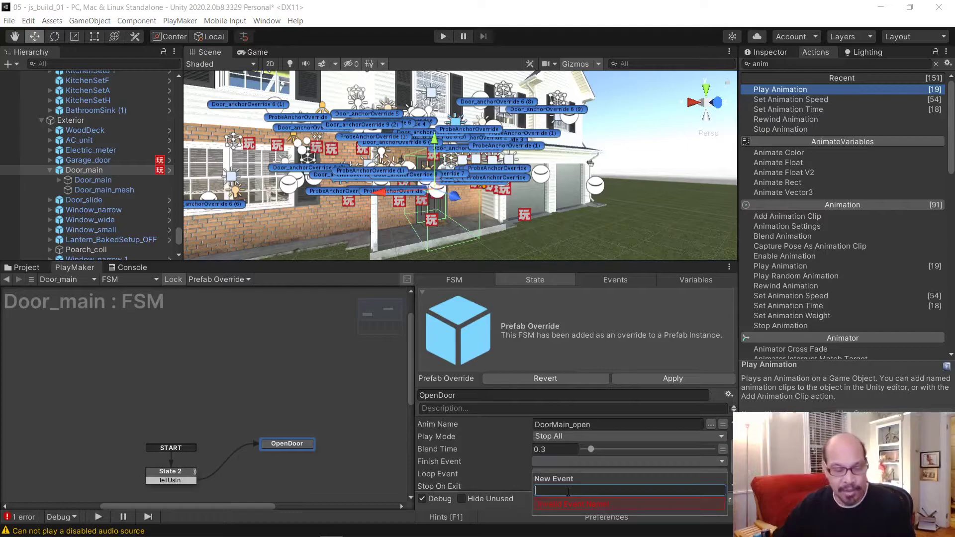
type("Wait")
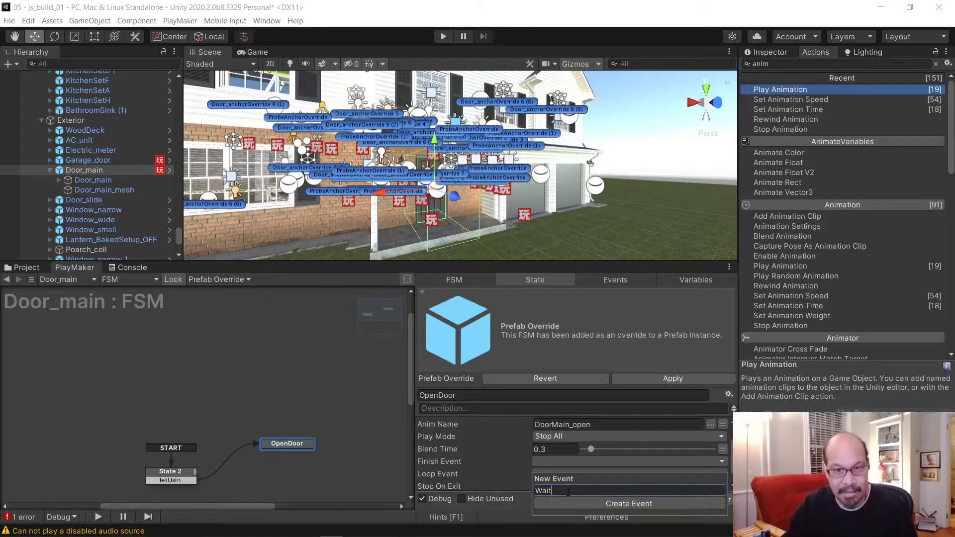
type("The")
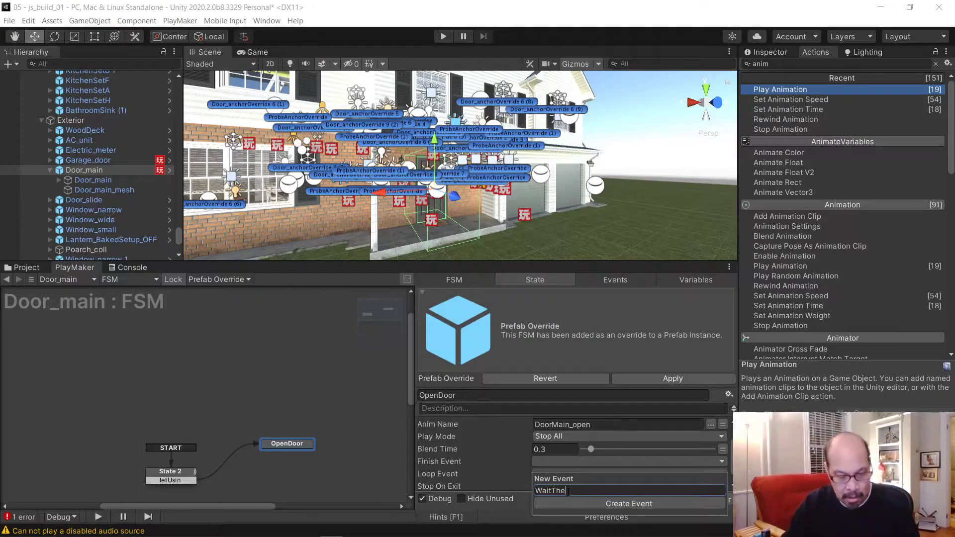
type("Close")
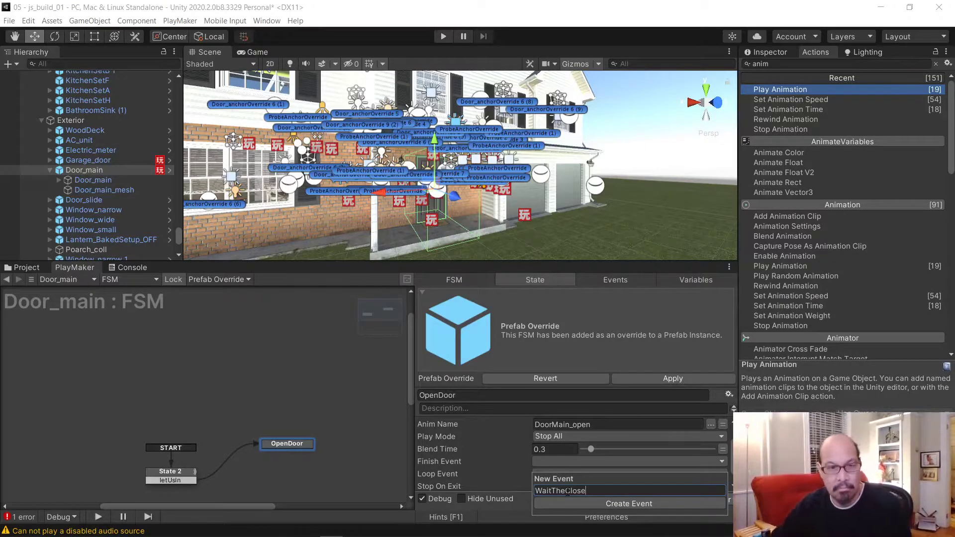
key("Return")
left_click(535, 483)
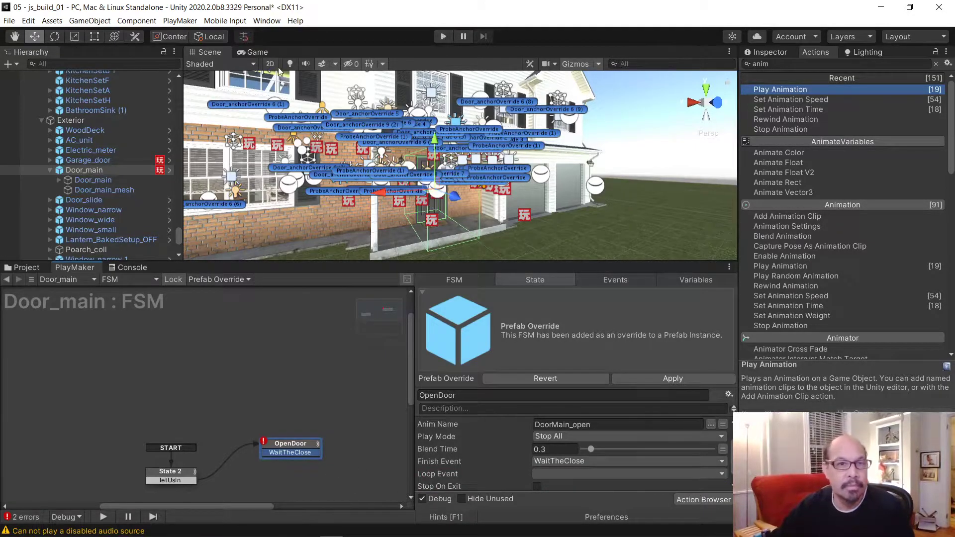
Step: Test the front door opening in play mode from the Game view, then stop playback
left_click(256, 52)
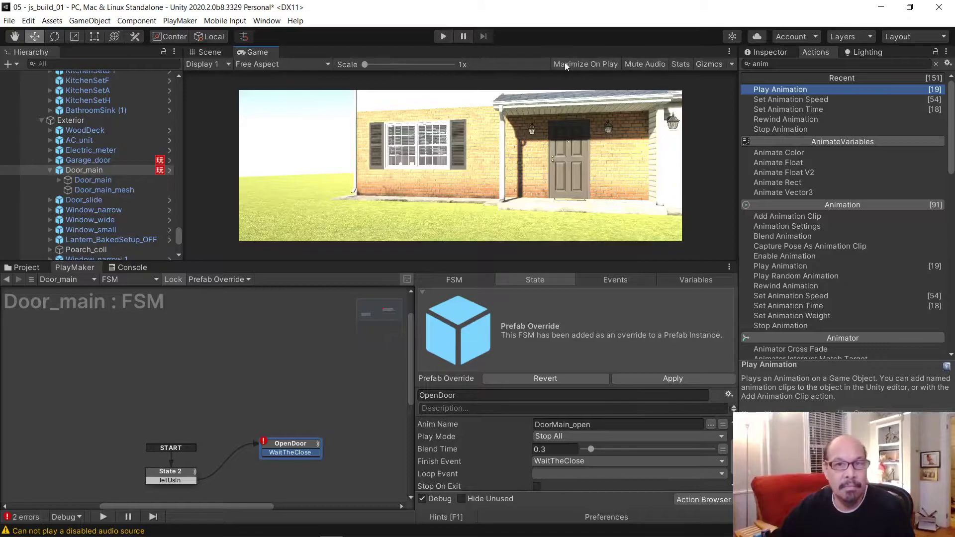
left_click(442, 36)
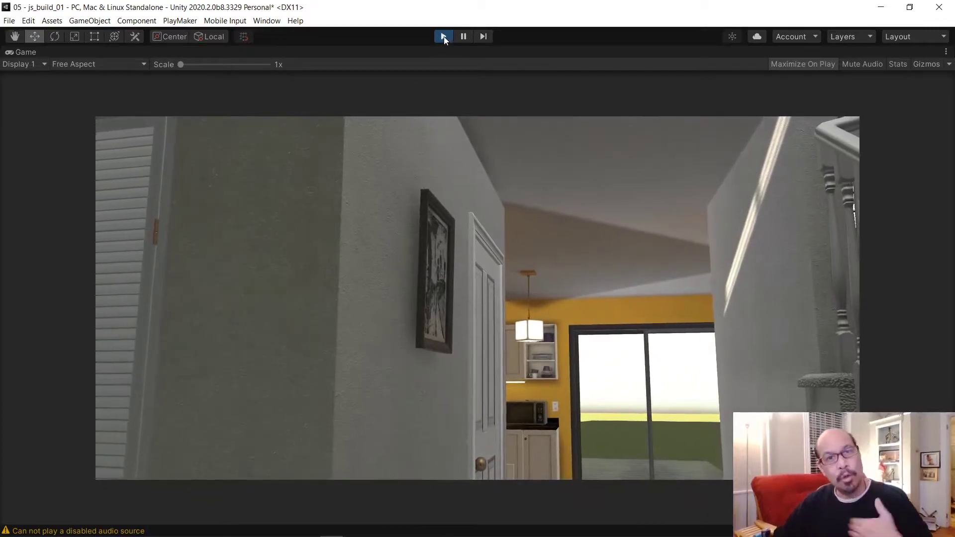
left_click(443, 37)
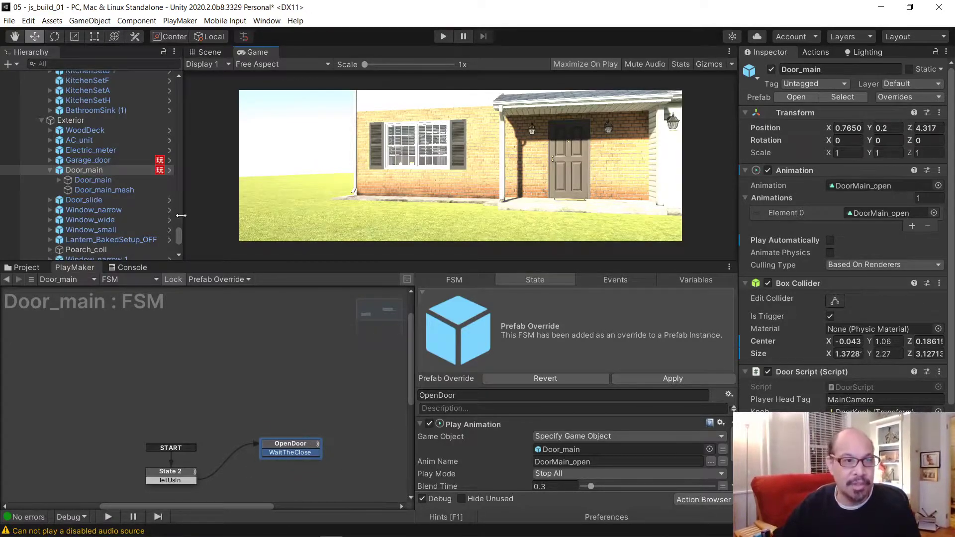
Step: Extend Door_main's trigger collider outward to Size Z 4.2505, Center Z 0.7478
left_click(83, 170)
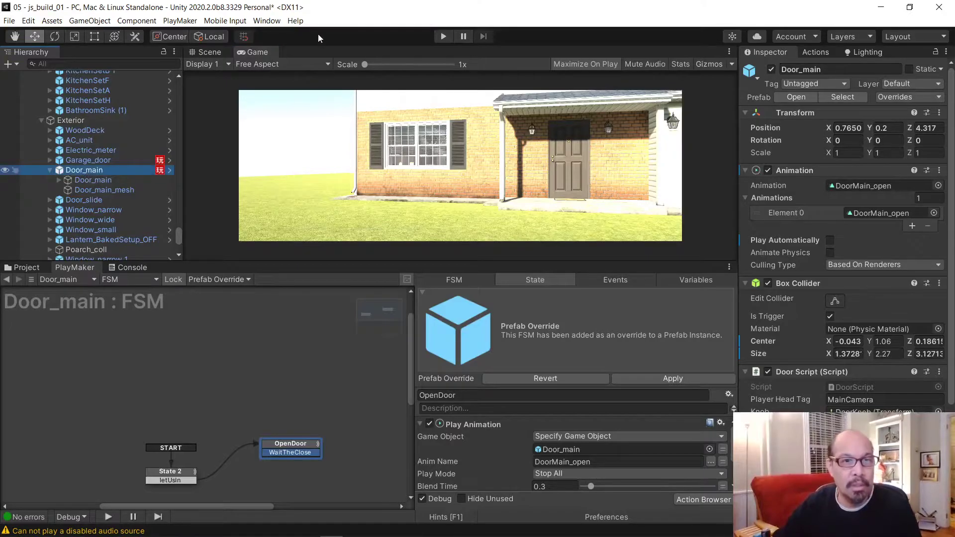
left_click(206, 51)
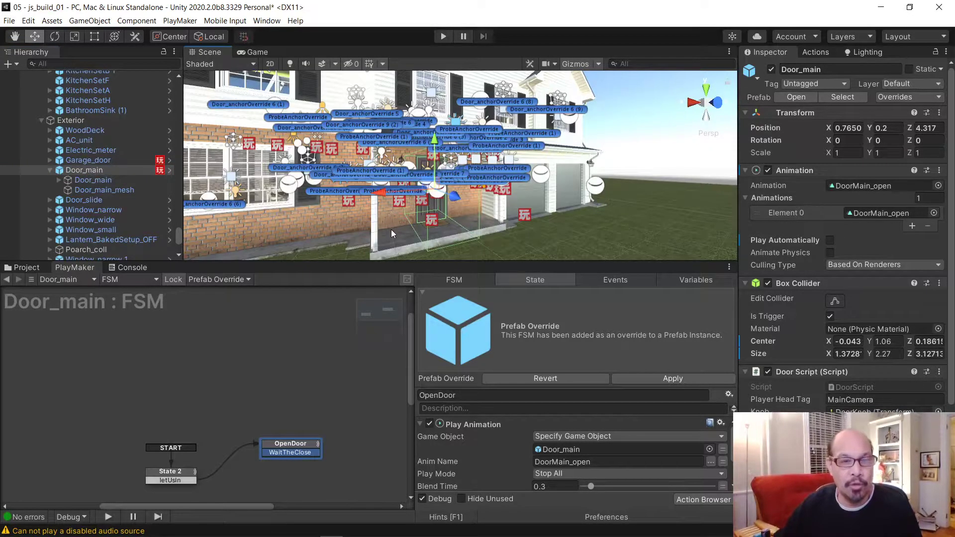
right_click_drag(391, 233, 415, 230)
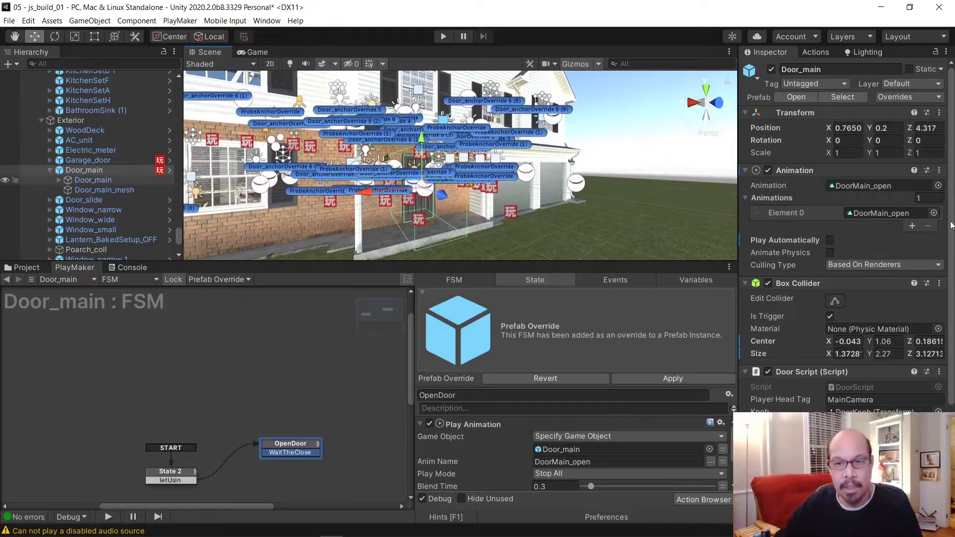
left_click(835, 302)
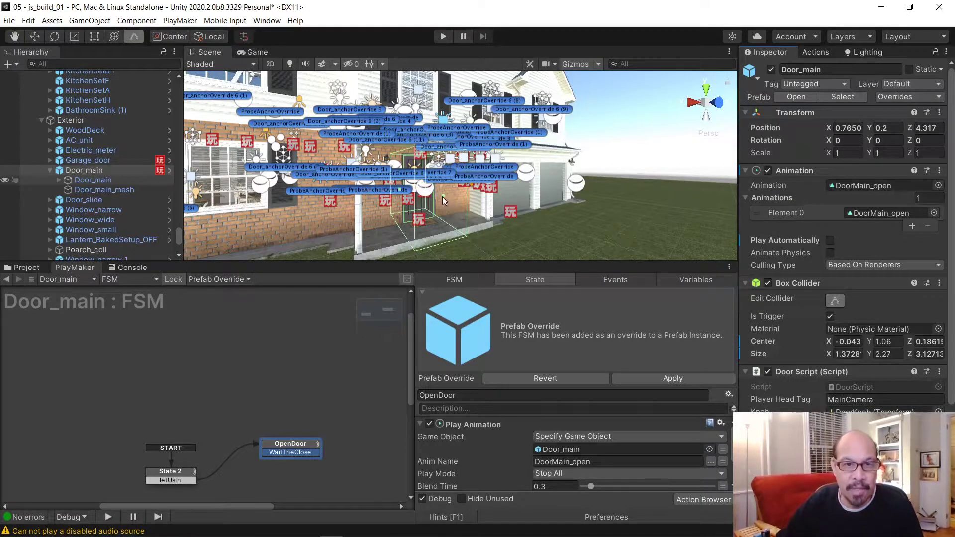
left_click_drag(443, 196, 468, 202)
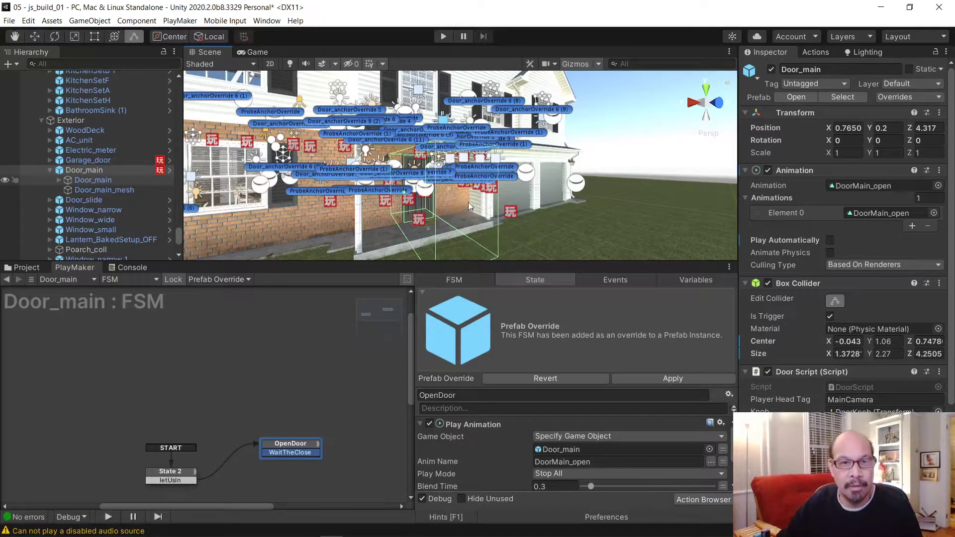
Step: Enter play mode and walk through the front door to test the enlarged trigger
left_click(442, 38)
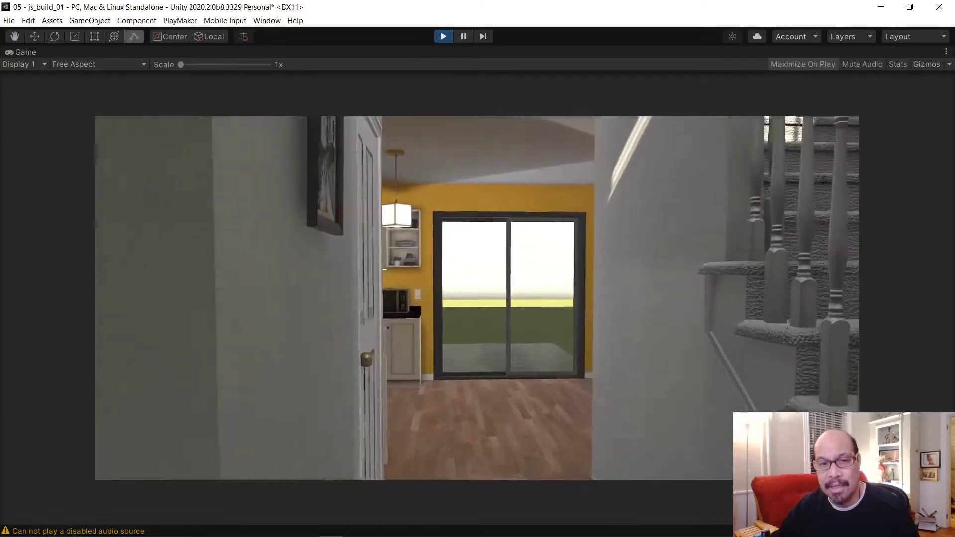
Step: Restart play mode, open the upper kitchen cabinet in-game, watch it shut, then stop play
left_click(443, 36)
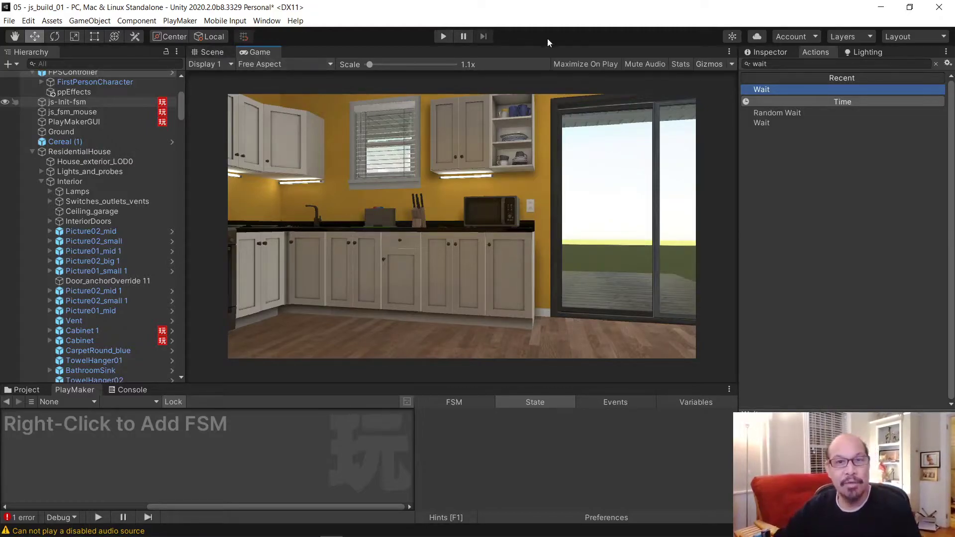
left_click(441, 36)
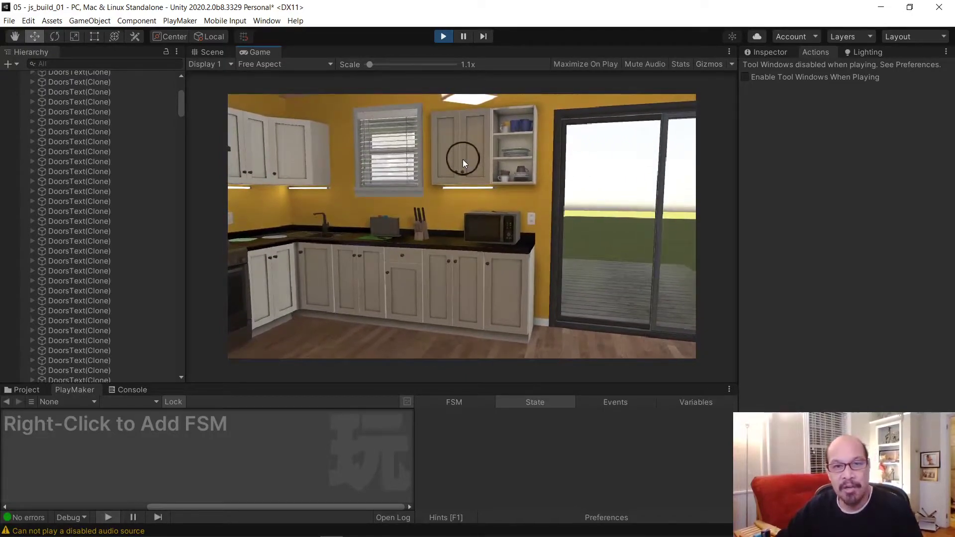
left_click(461, 159)
key("w")
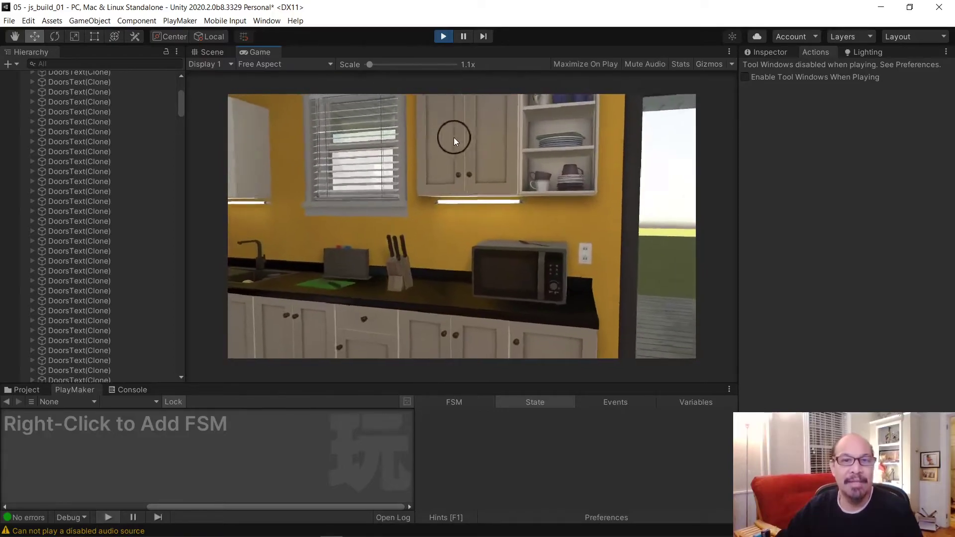
key("s")
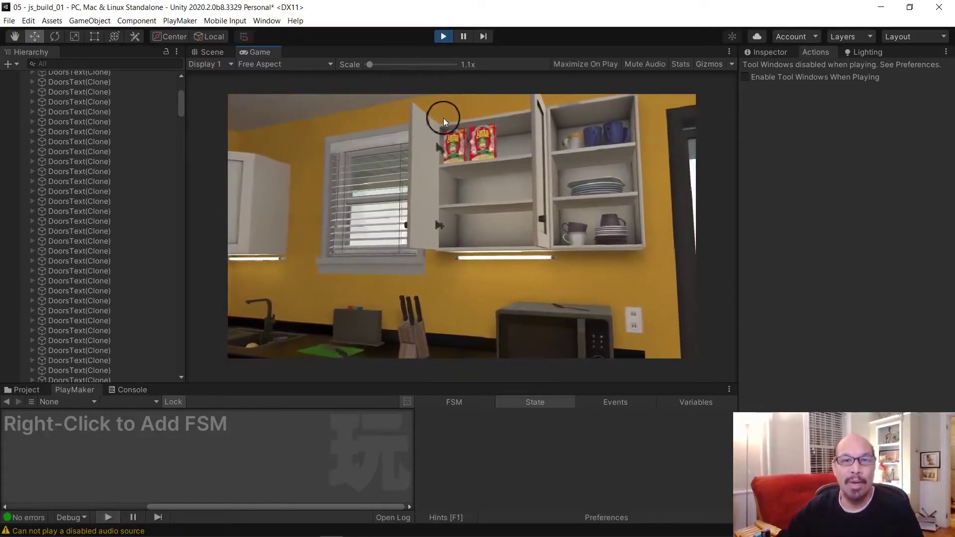
left_click(443, 118)
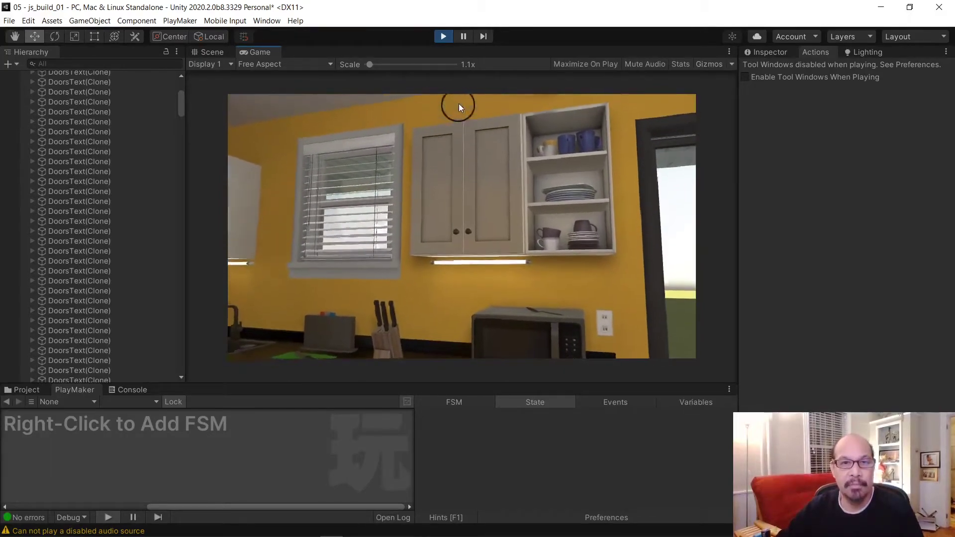
key("ctrl+p")
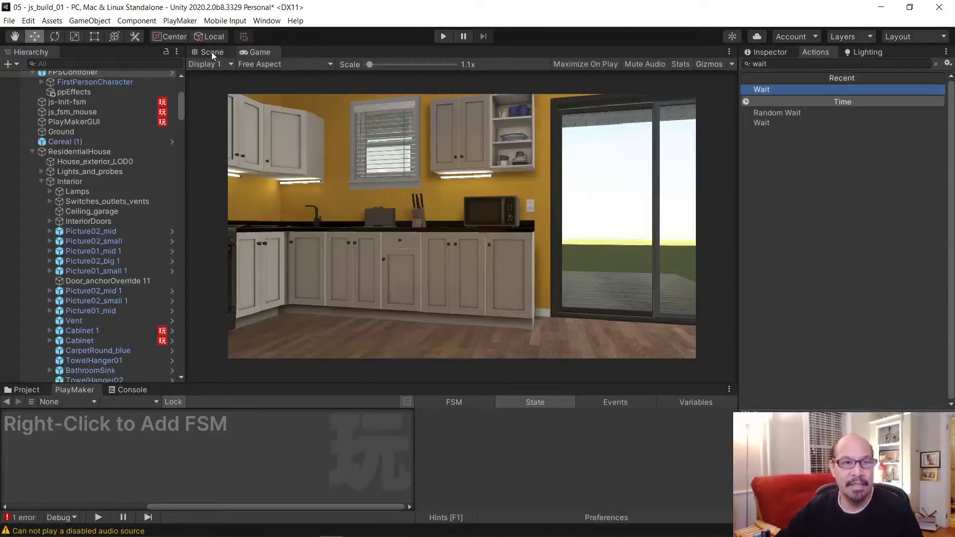
Step: Select the KitchenSetG wall cabinet, enlarge its FSM graph, and inspect the Listener state's trigger action
left_click(208, 52)
middle_click_drag(269, 172, 342, 171)
left_click(285, 141)
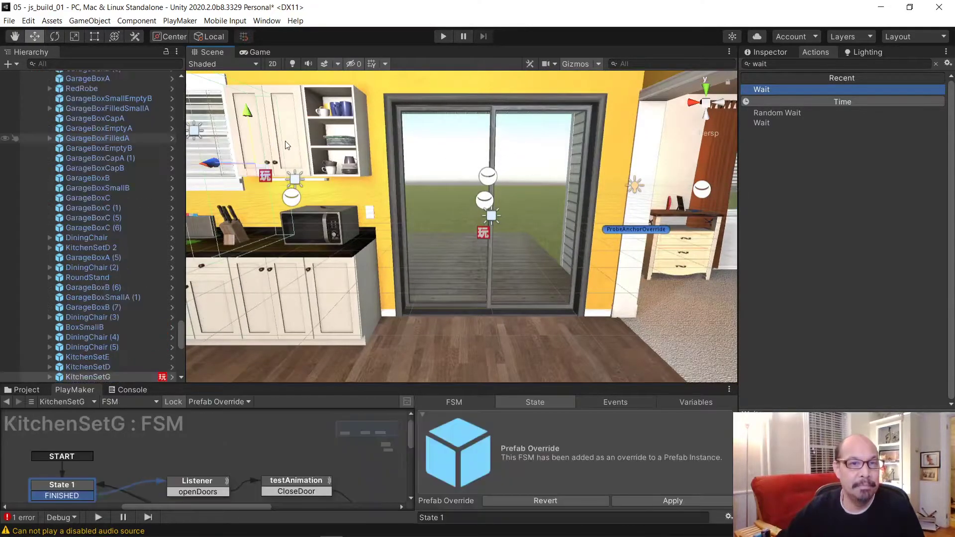
left_click_drag(355, 381, 348, 311)
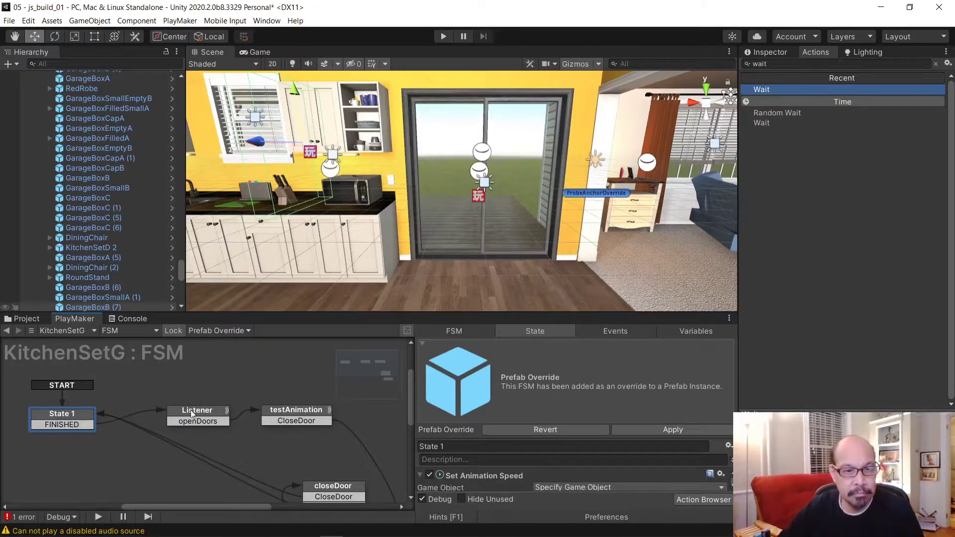
left_click_drag(446, 316, 445, 213)
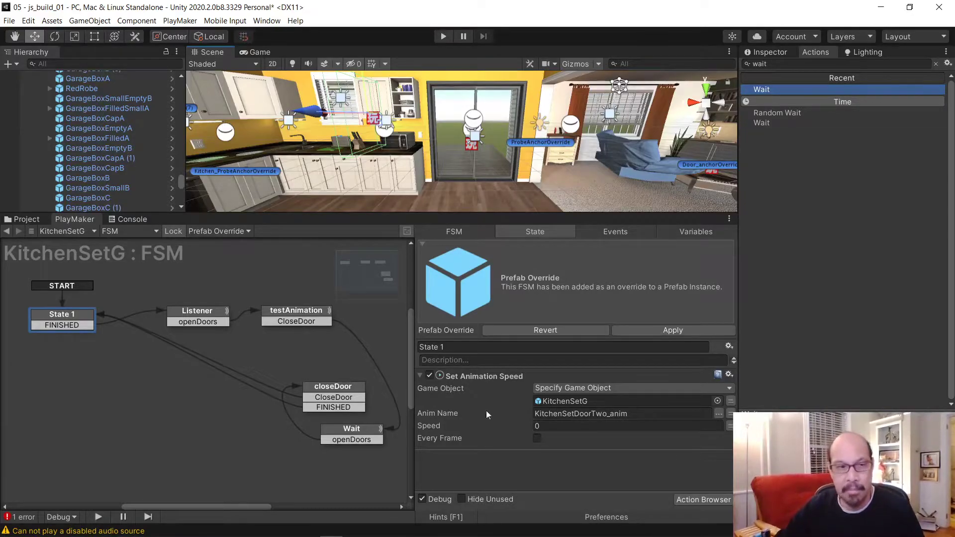
left_click(196, 316)
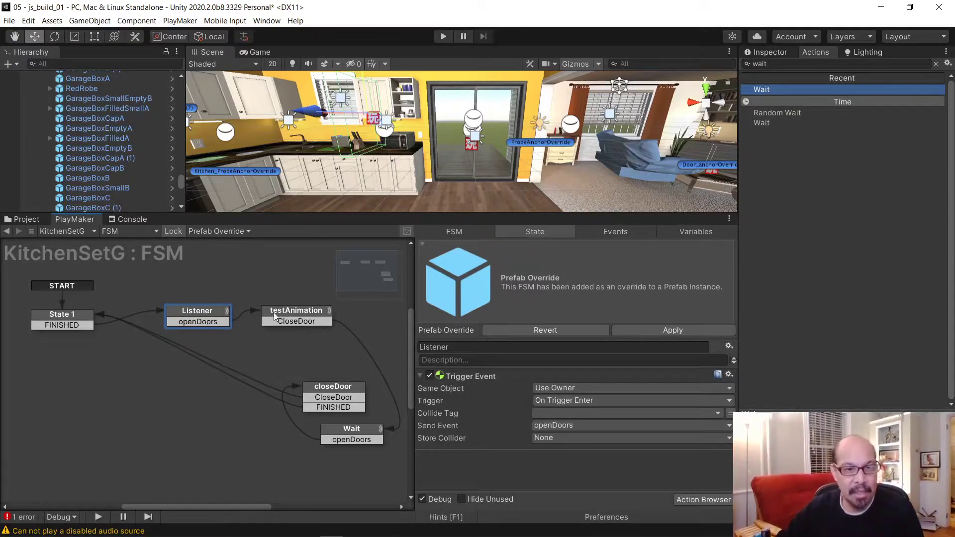
left_click(293, 315)
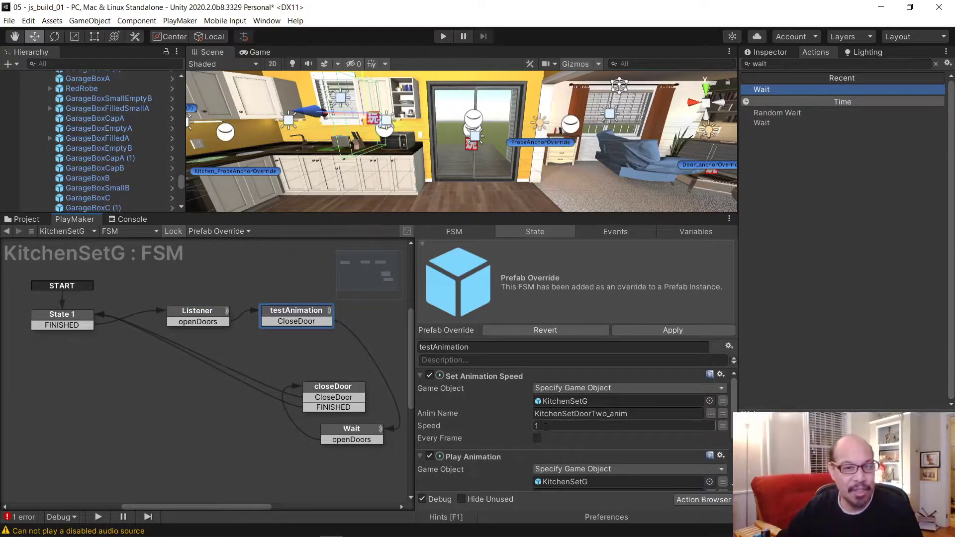
left_click(537, 425)
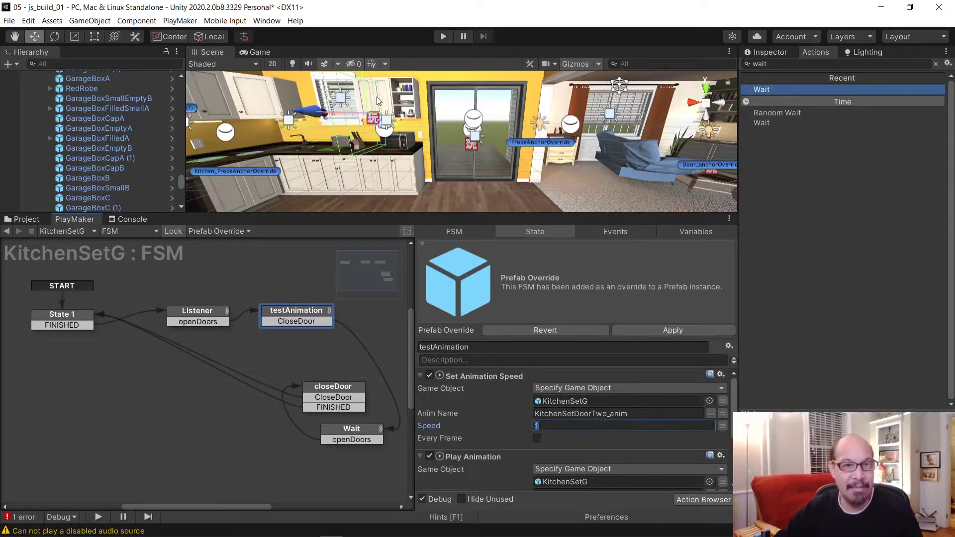
scroll(506, 372, "down", 2)
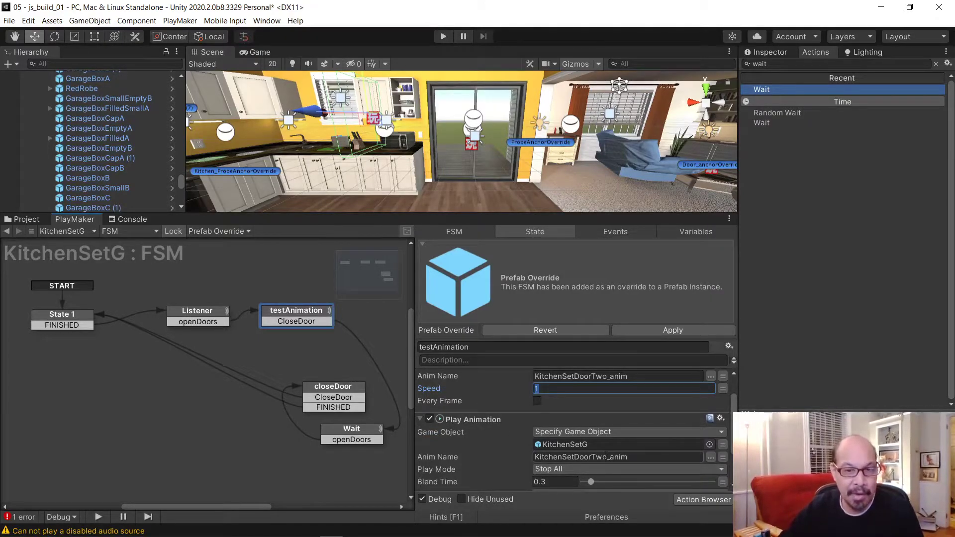
scroll(604, 454, "down", 3)
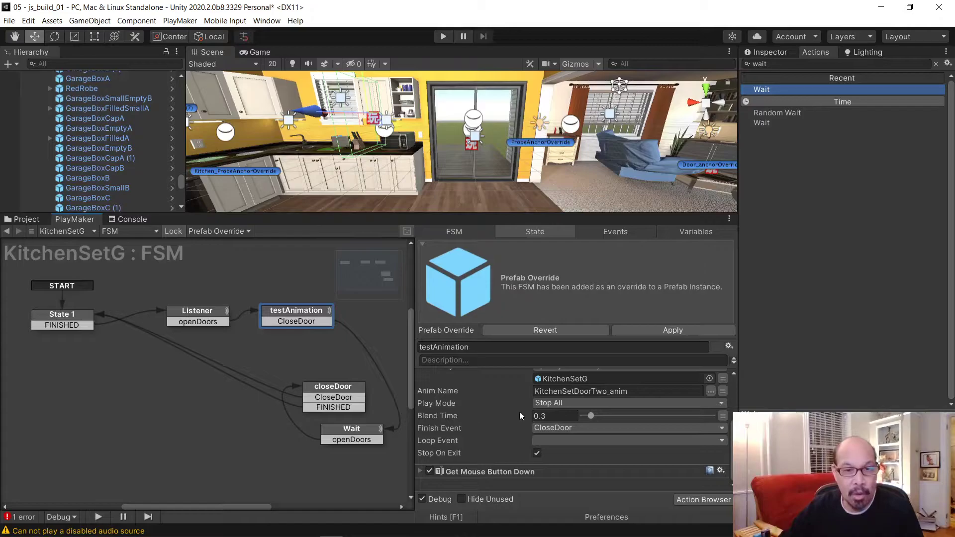
scroll(519, 414, "up", 3)
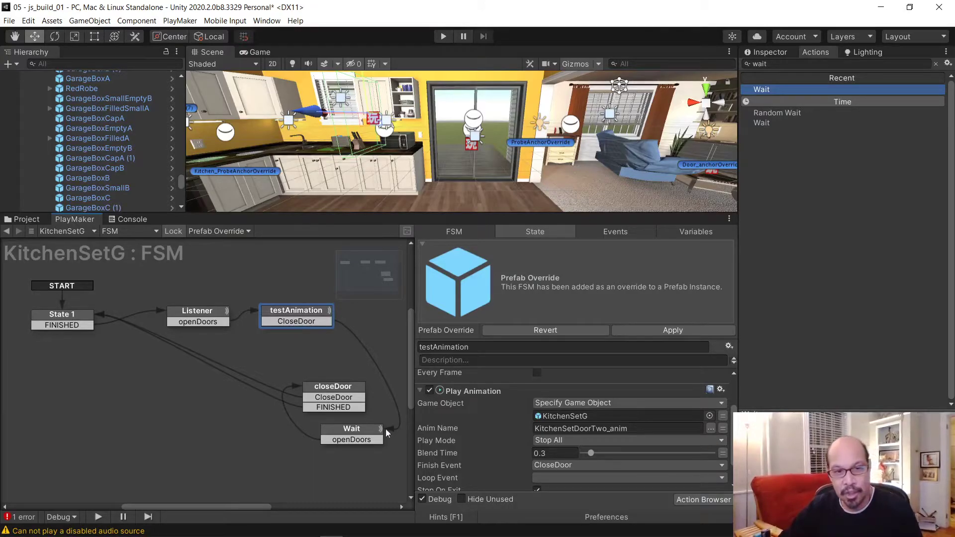
Step: Review the Wait state's 3-second delay and follow its openDoors transition to closeDoor
left_click(351, 434)
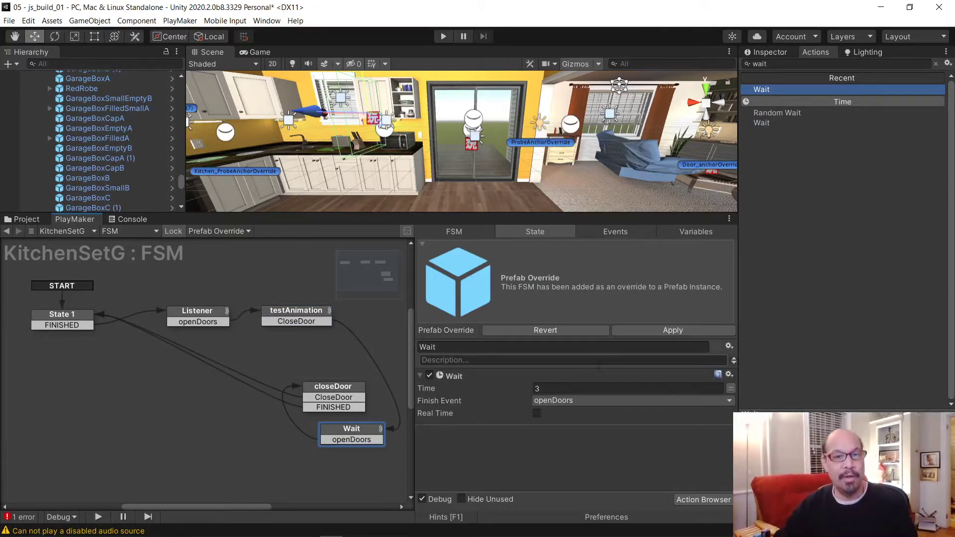
left_click(554, 389)
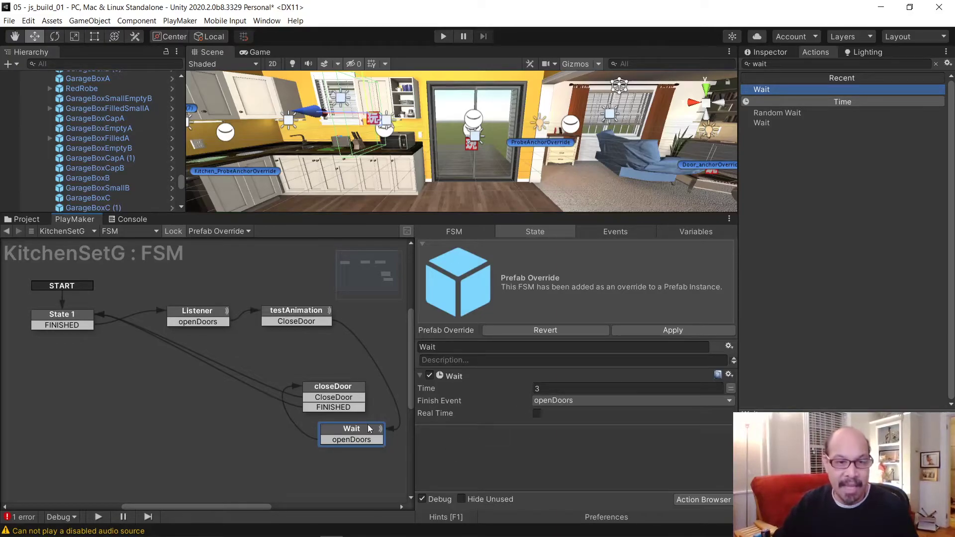
left_click(358, 440)
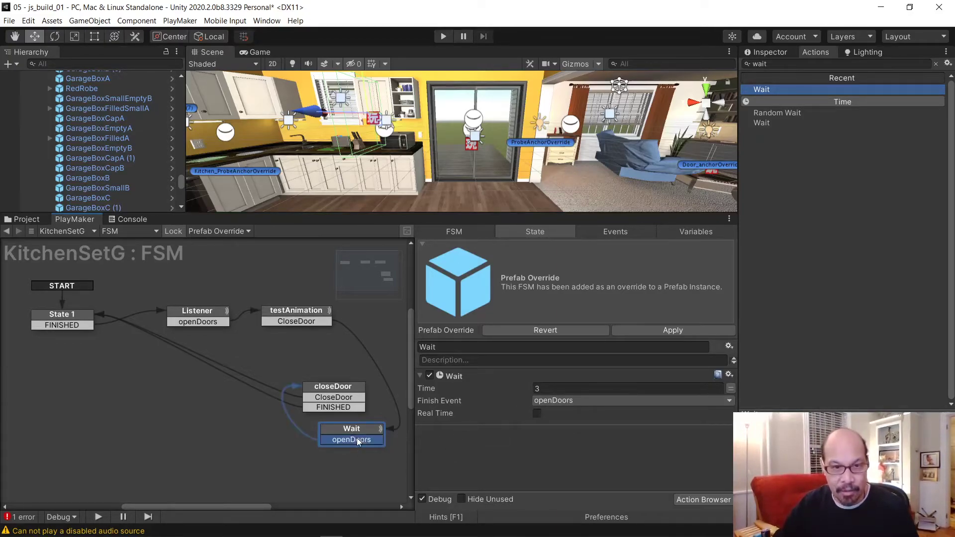
left_click(328, 392)
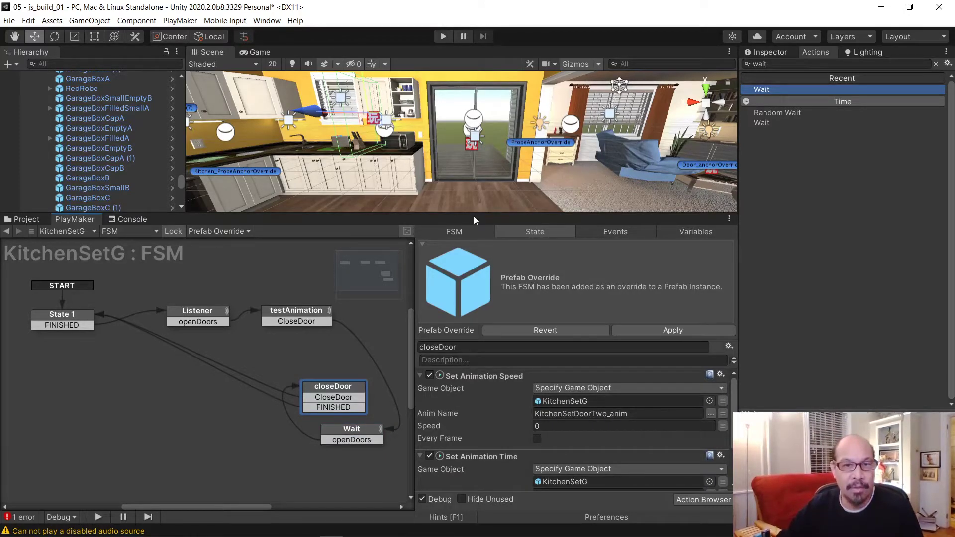
Step: Confirm closeDoor sets KitchenSetDoorTwo_anim to speed 0 and time 0, then enlarge the Scene view
left_click_drag(474, 215, 472, 186)
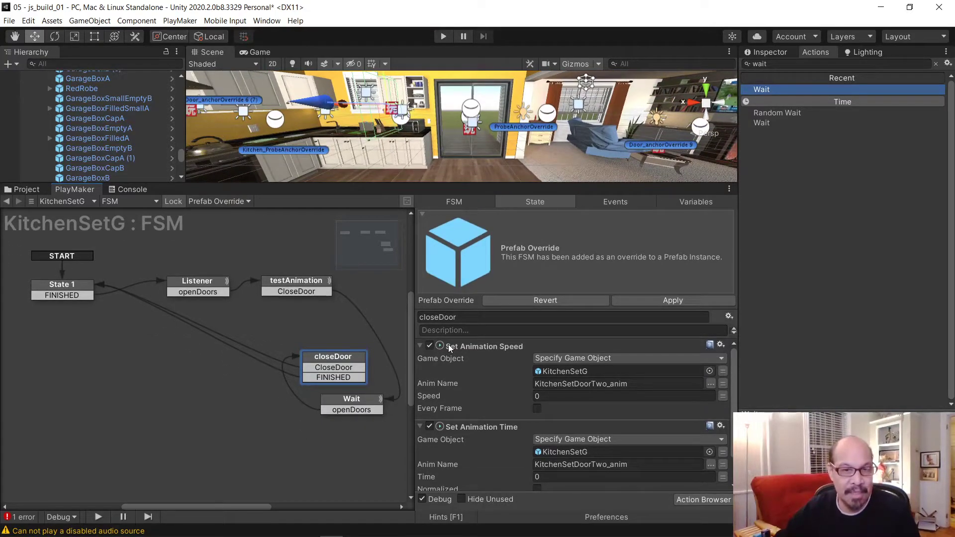
left_click(537, 396)
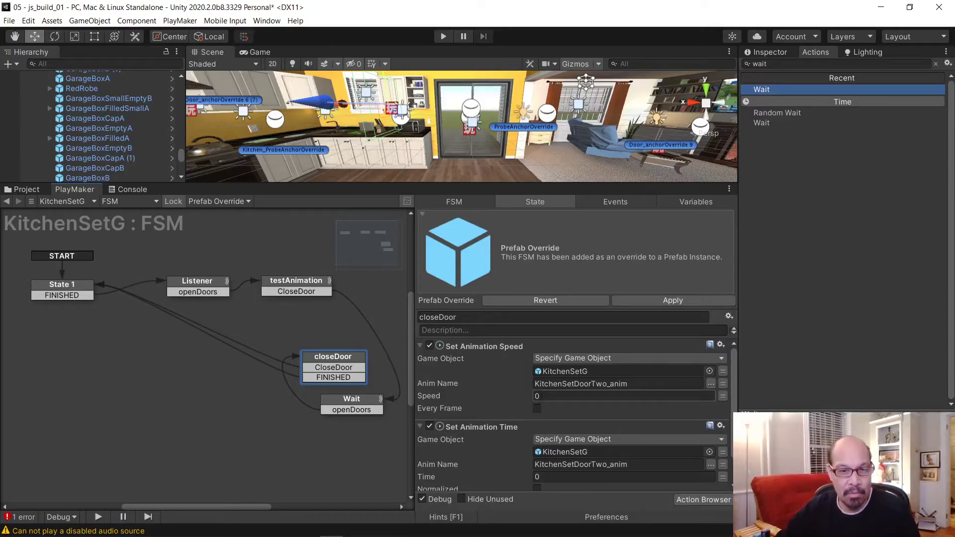
scroll(540, 396, "down", 2)
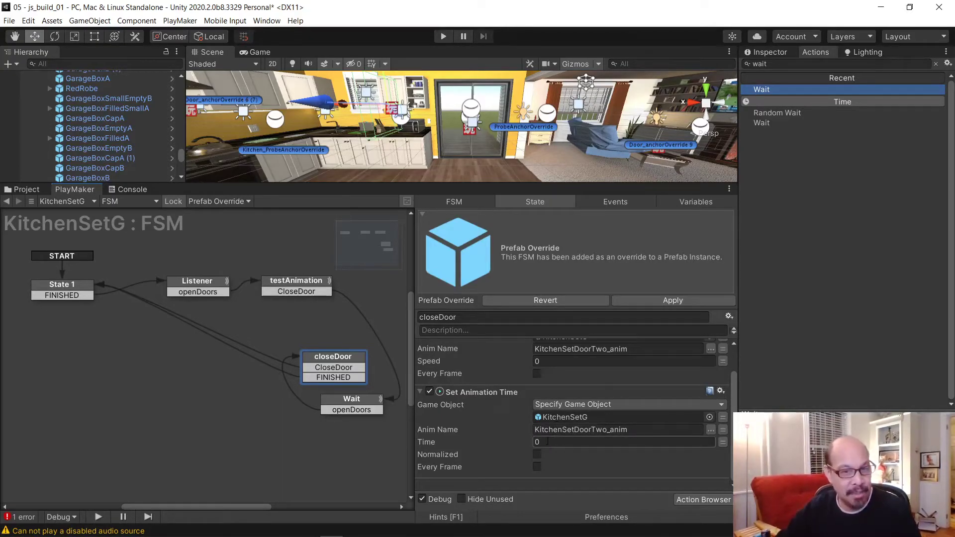
right_click(547, 443)
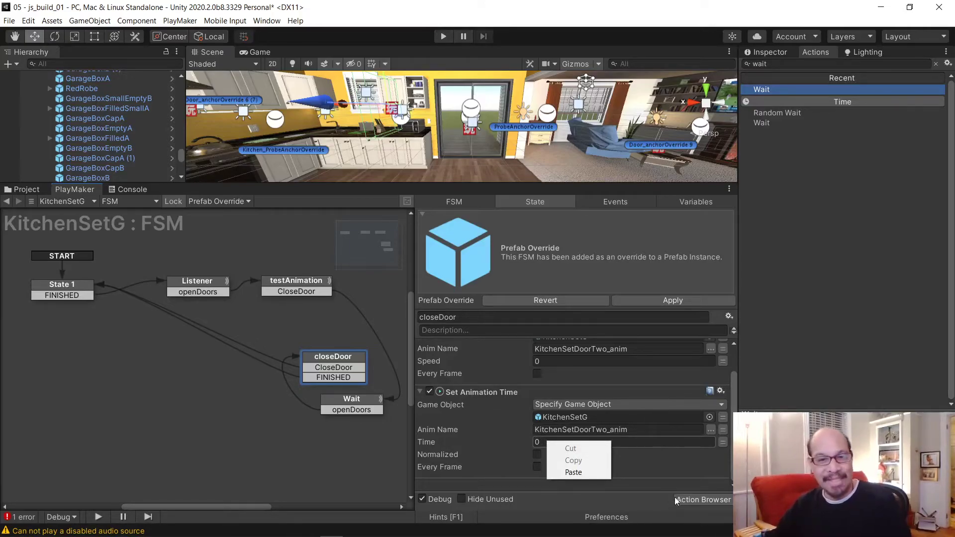
left_click(566, 444)
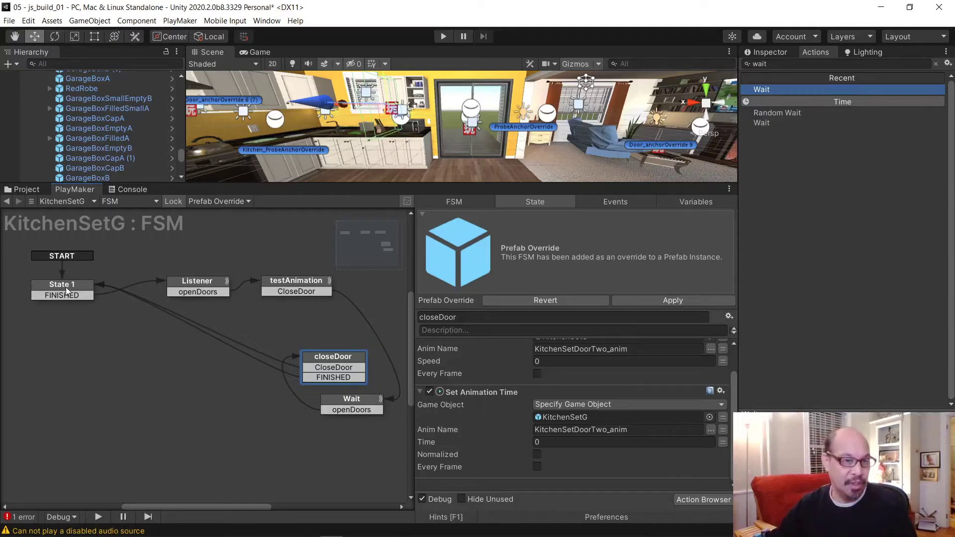
left_click_drag(396, 184, 409, 238)
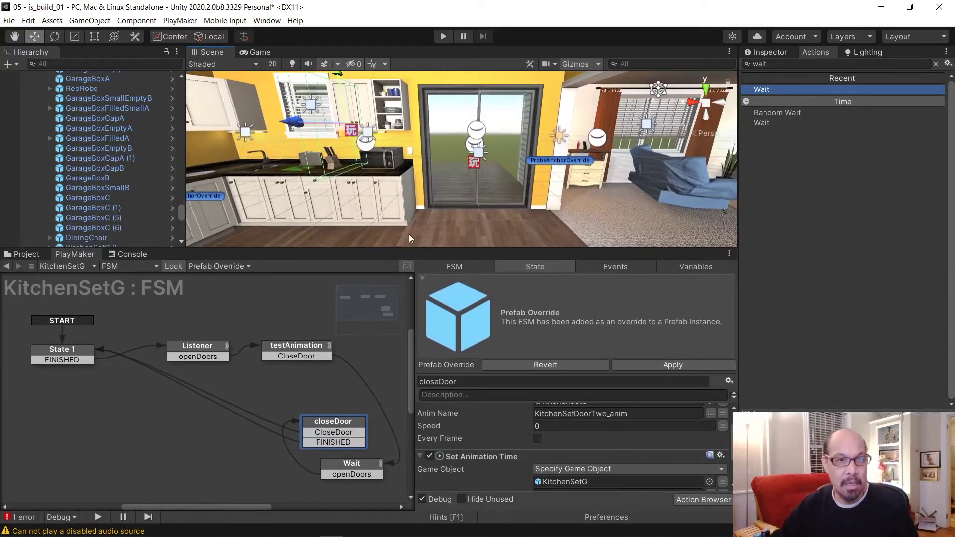
Step: Play-test by walking up to the kitchen cabinet so its doors open, then back away
left_click(443, 36)
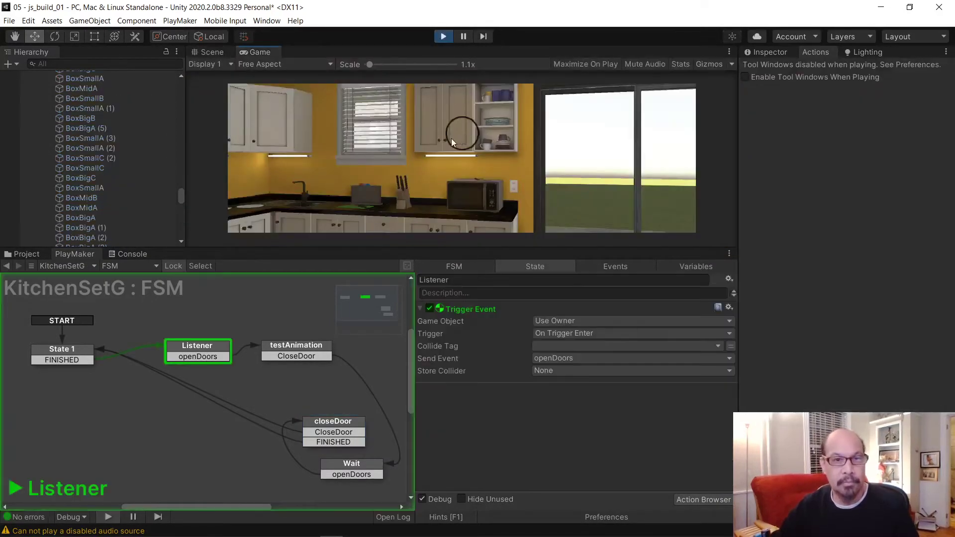
left_click_drag(431, 122, 436, 24)
key("w")
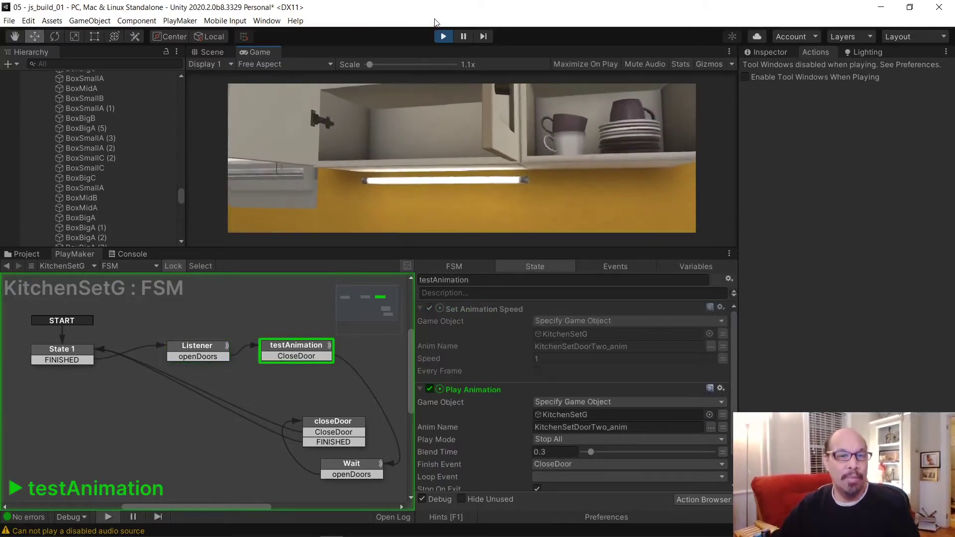
key("s")
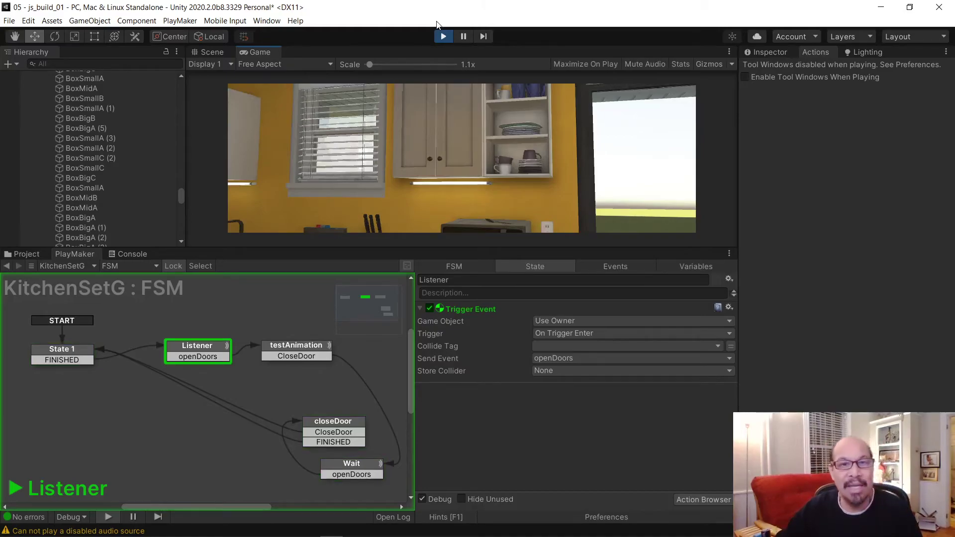
key("w")
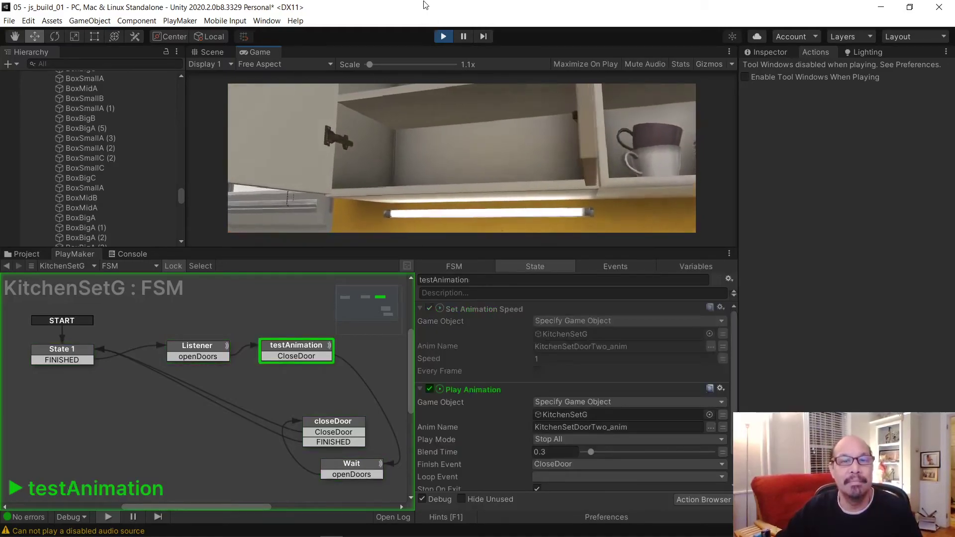
key("s")
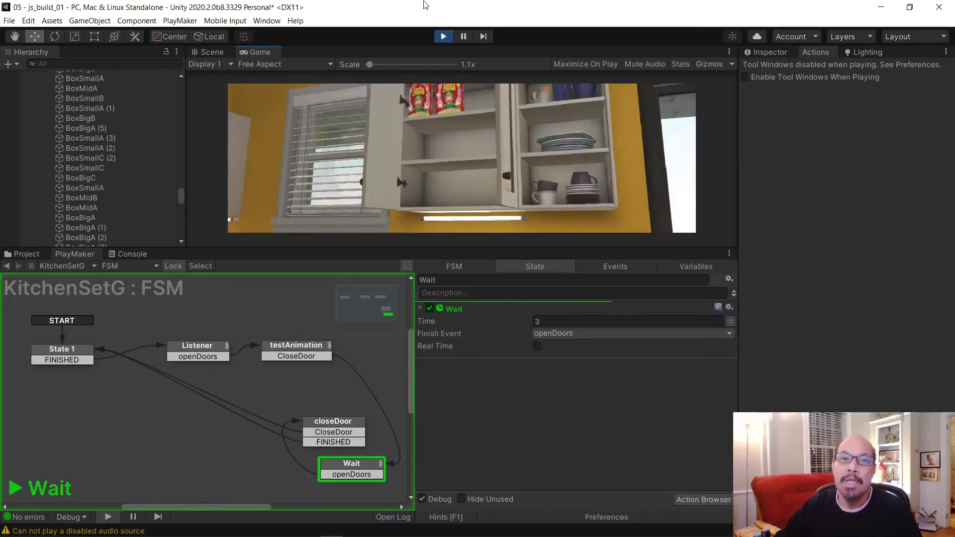